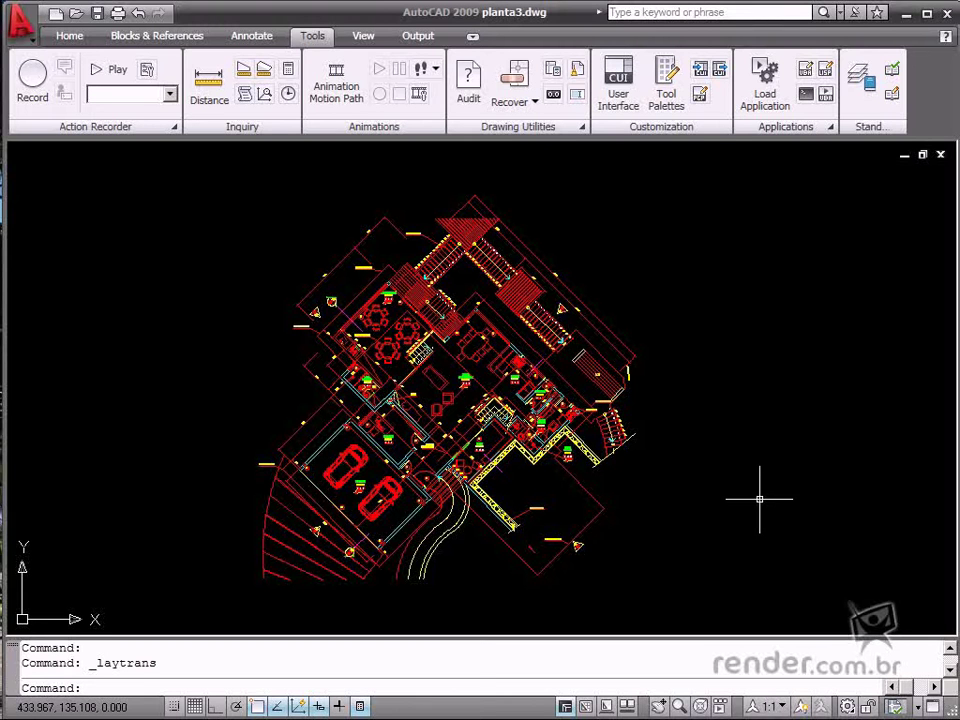
# Step: Pan and zoom around the floor plan, then close the Layer Translator without changes
pyautogui.keyDown('shift'); pyautogui.moveTo(754, 497); pyautogui.dragTo(790, 530, button='middle'); pyautogui.keyUp('shift')
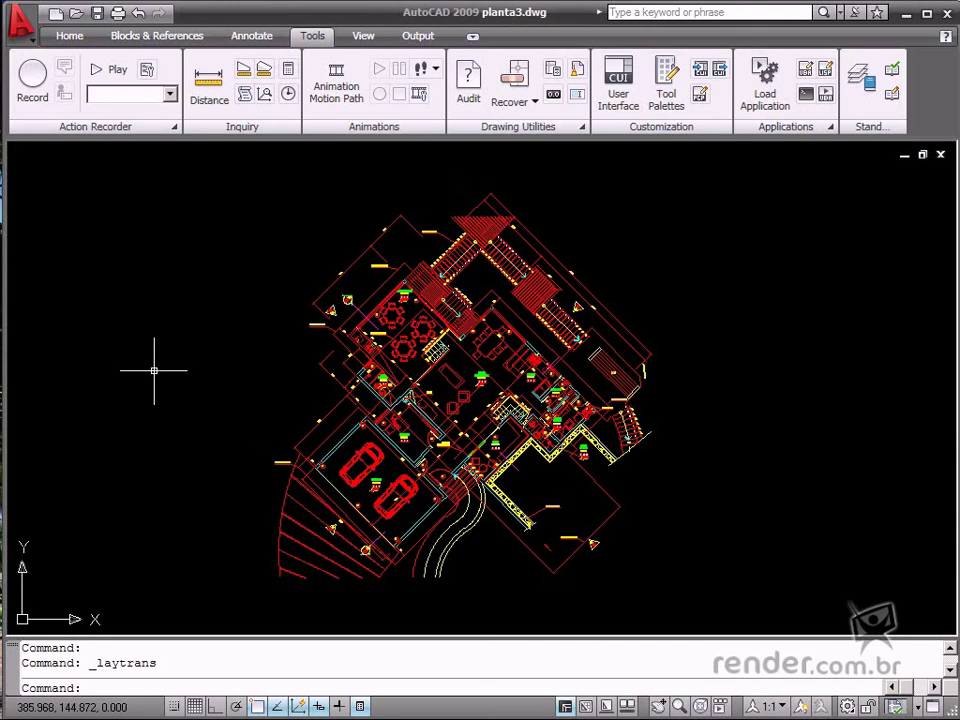
pyautogui.scroll(5, 210, 369)
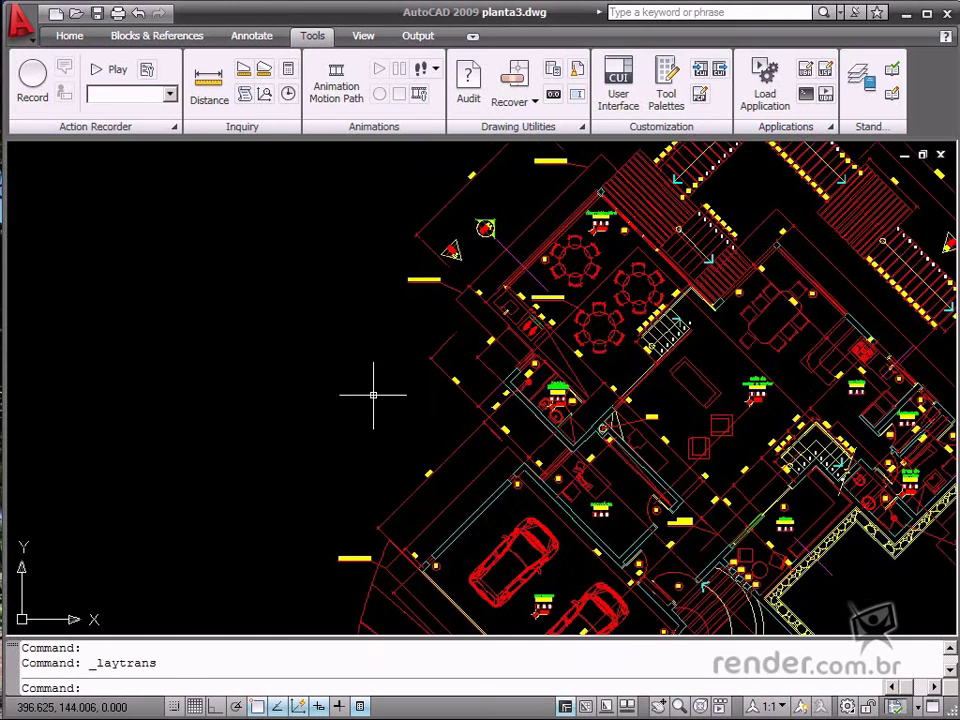
pyautogui.moveTo(139, 442); pyautogui.dragTo(103, 489, button='middle')
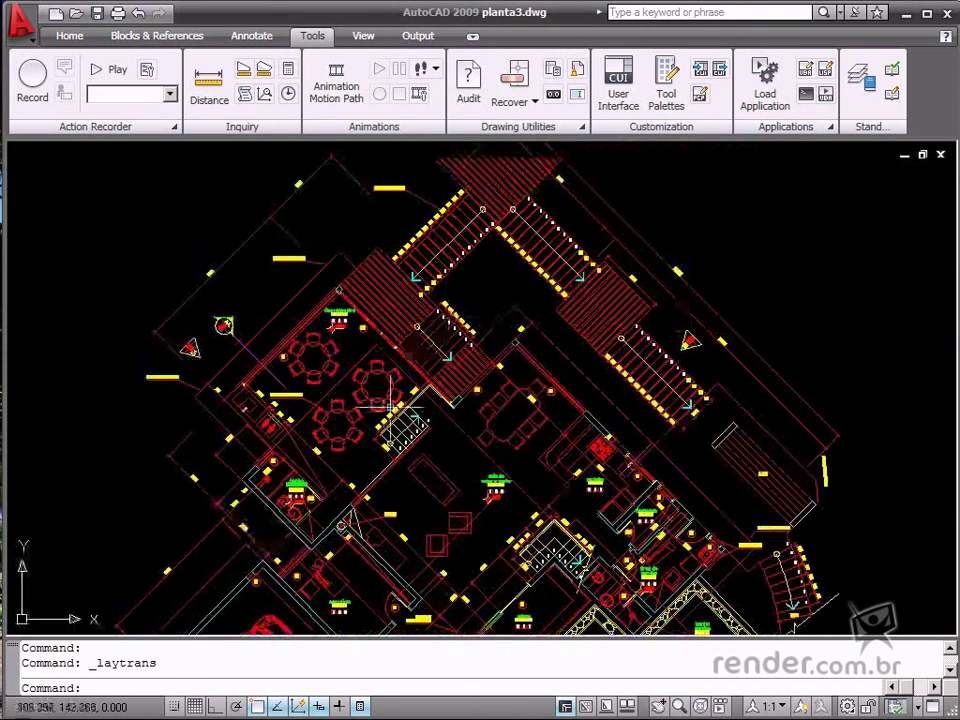
pyautogui.scroll(-4, 874, 384)
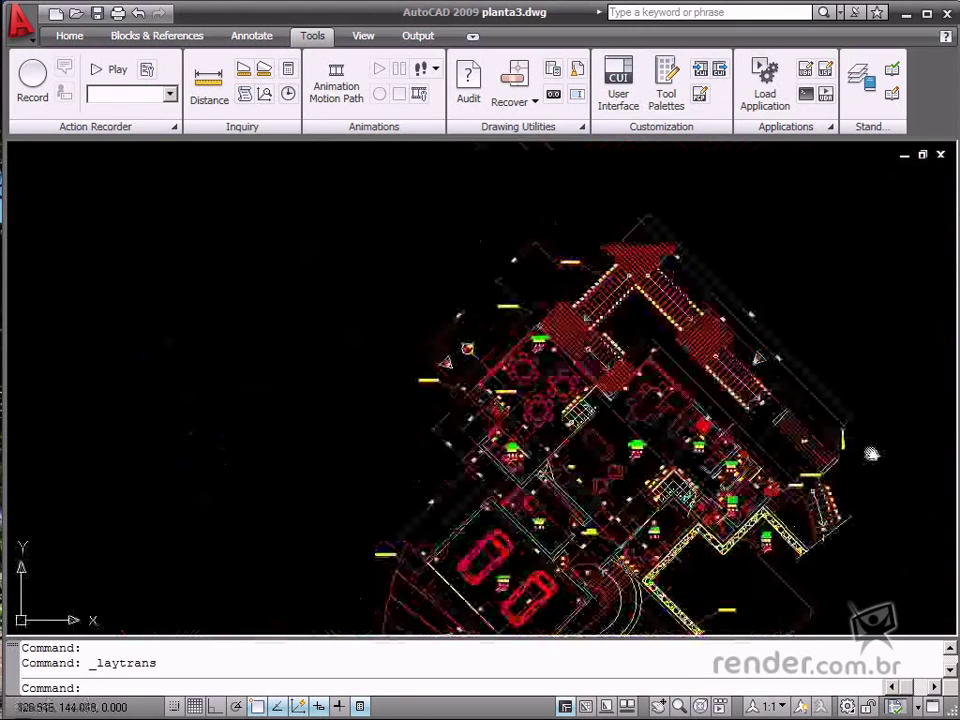
pyautogui.moveTo(872, 452); pyautogui.dragTo(746, 356, button='middle')
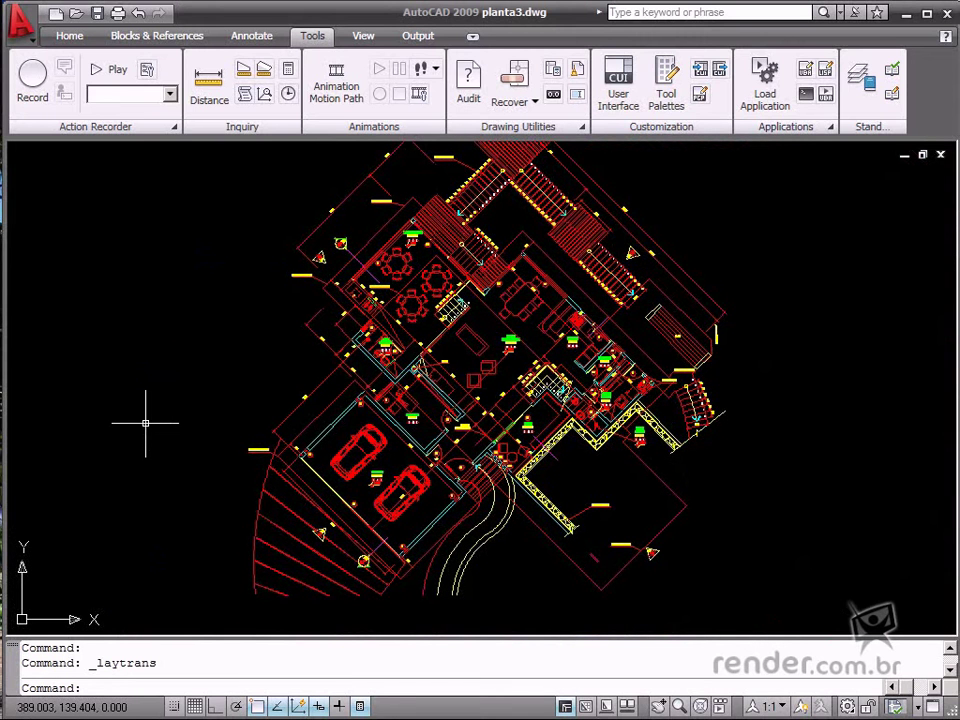
pyautogui.moveTo(201, 339); pyautogui.dragTo(205, 350, button='middle')
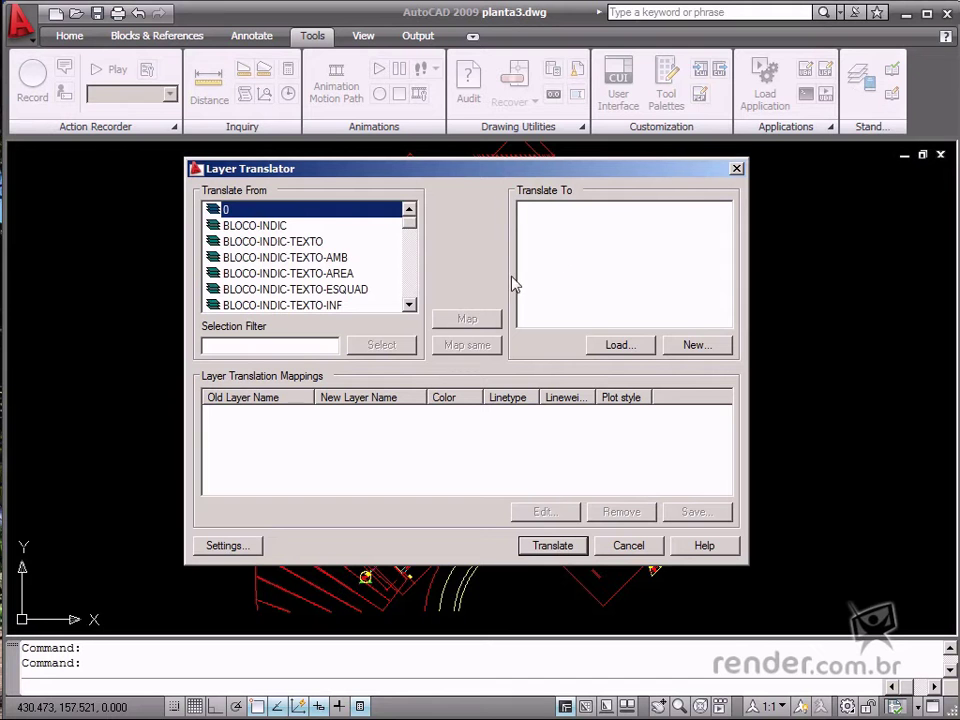
pyautogui.scroll(-10, 410, 280)
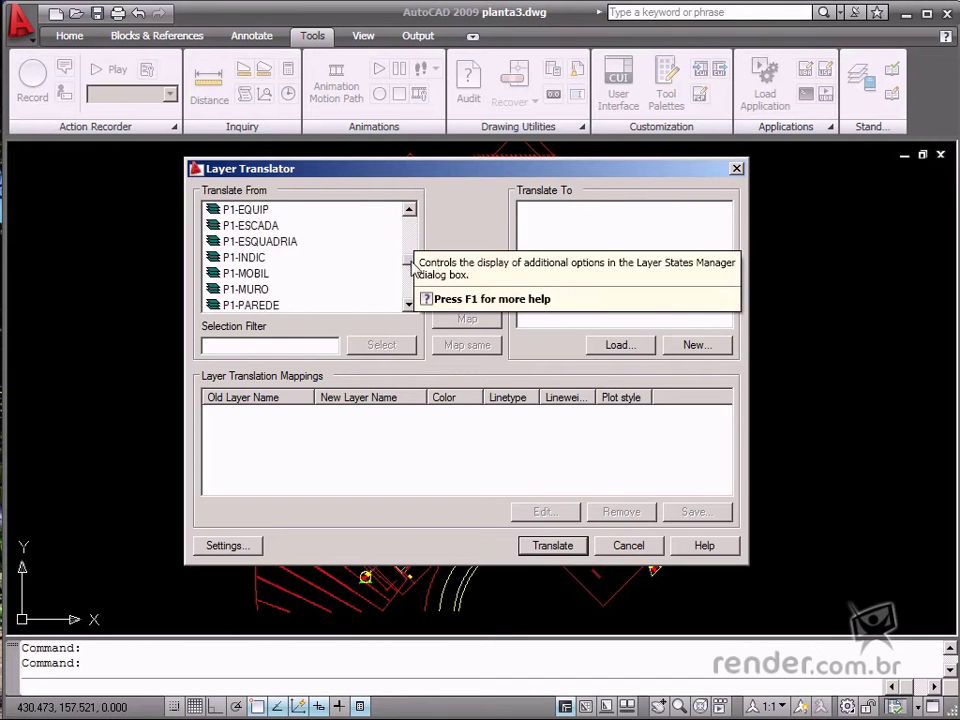
pyautogui.scroll(2, 411, 290)
pyautogui.scroll(8, 410, 287)
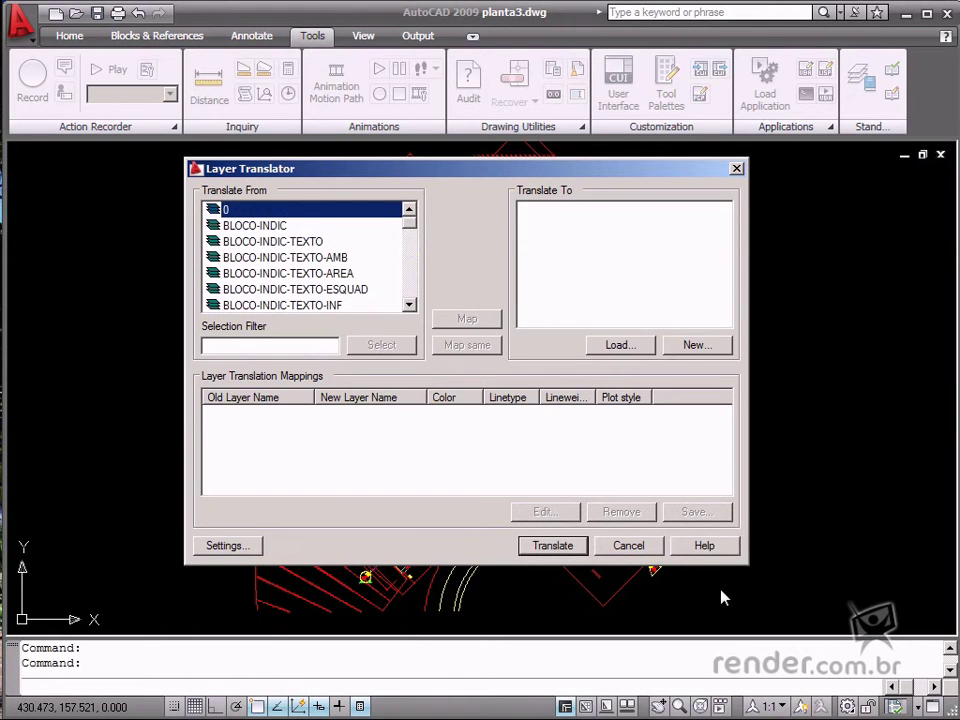
pyautogui.press('Escape')
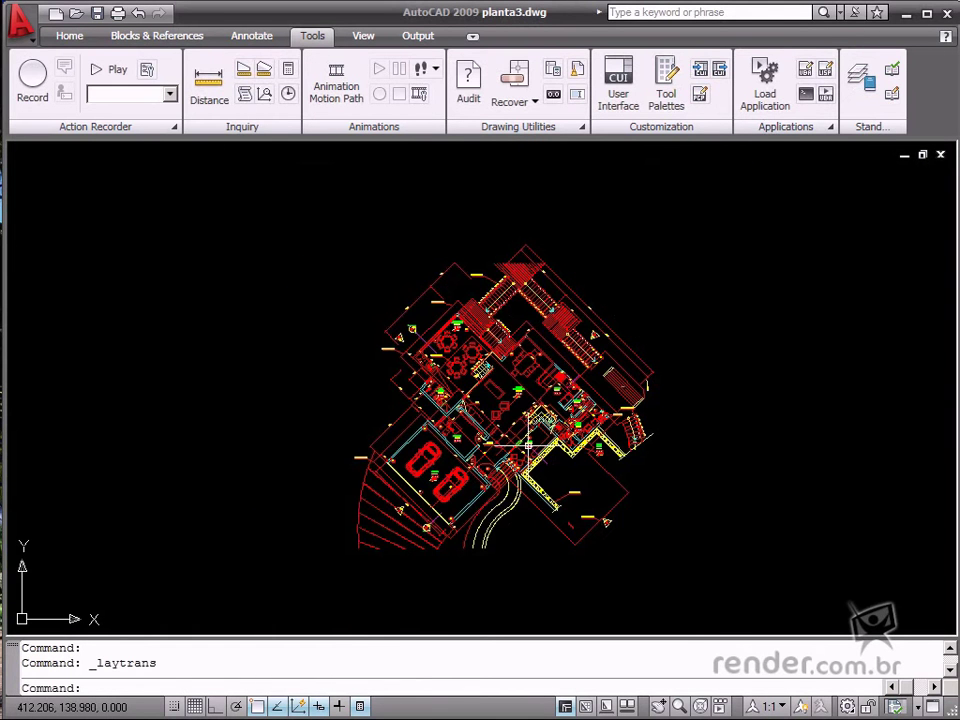
# Step: Open the Padrão layers drawing
pyautogui.moveTo(395, 333); pyautogui.dragTo(353, 331, button='middle')
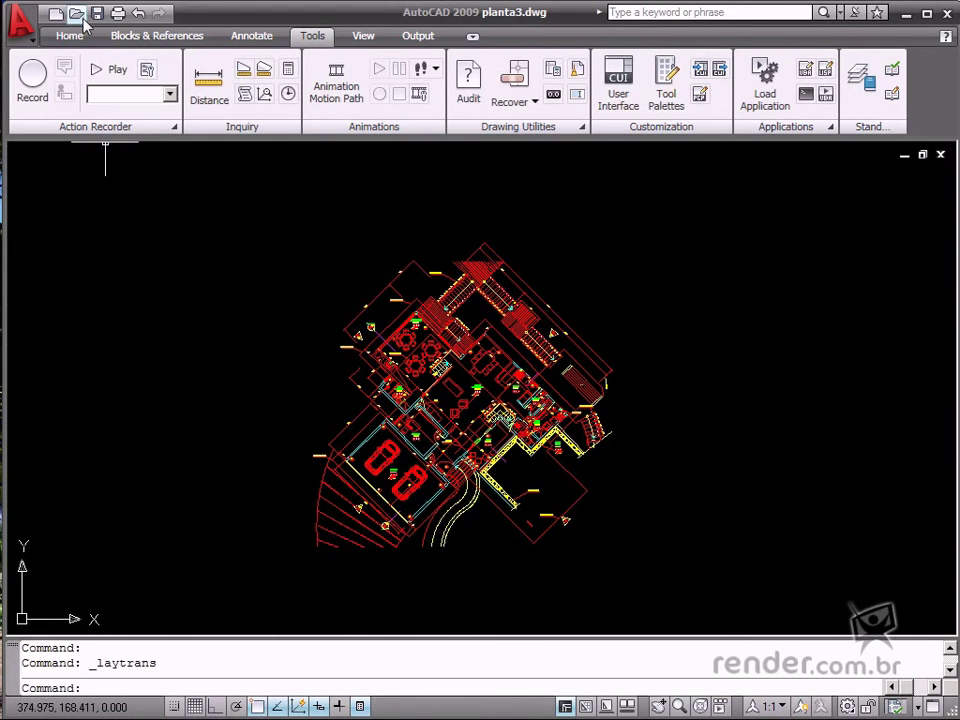
pyautogui.click(76, 14)
pyautogui.click(340, 236)
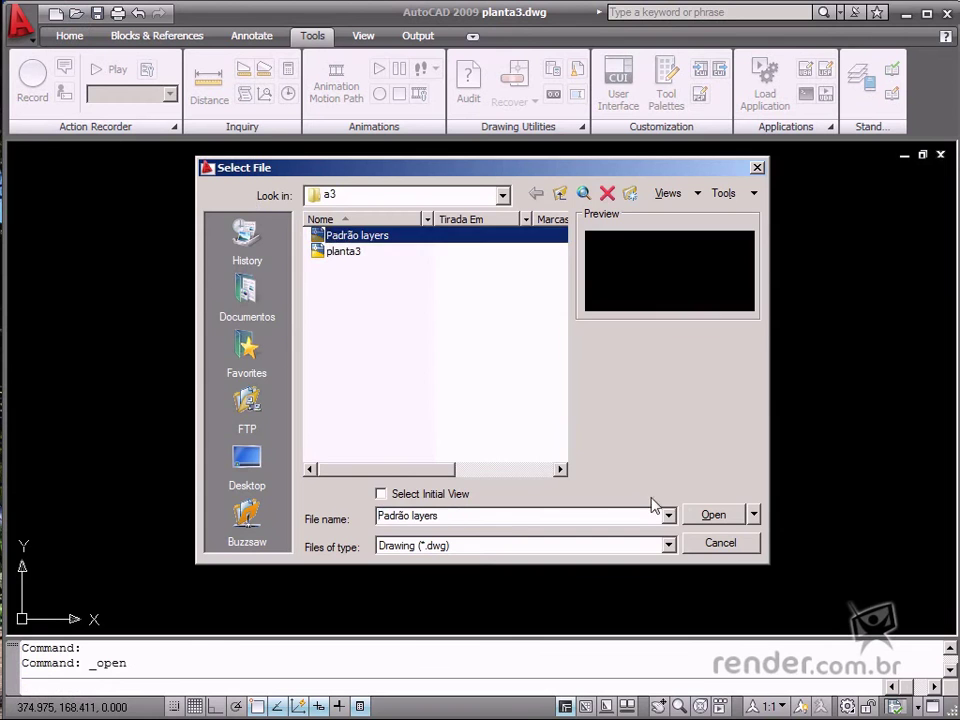
pyautogui.click(711, 514)
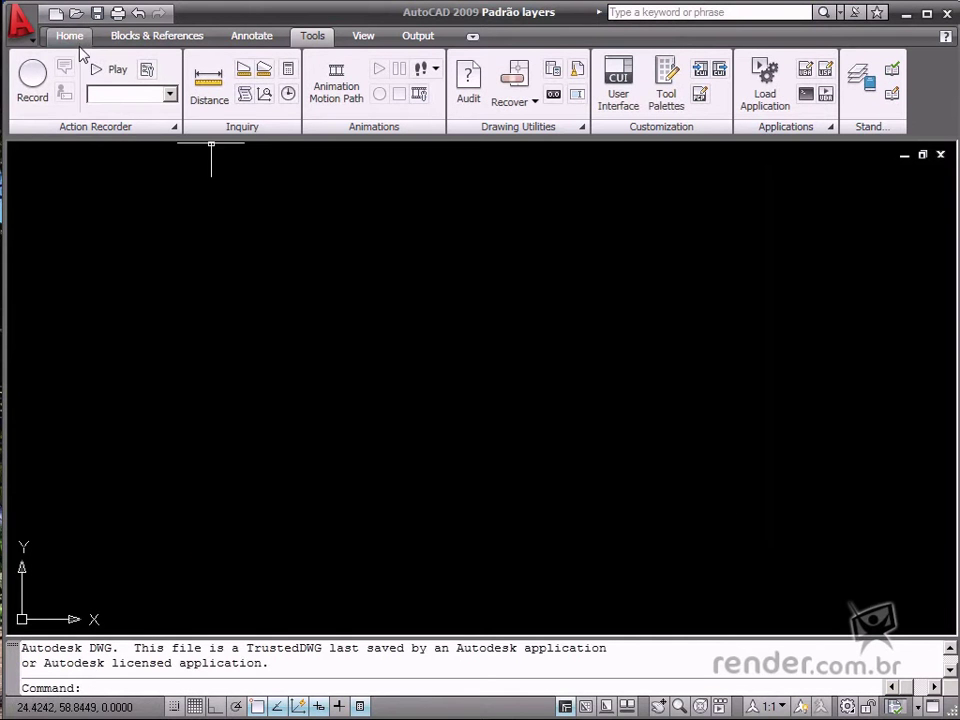
# Step: Review Padrão layers' Render layers in the Home tab layer list, leaving layer 0 current
pyautogui.click(72, 37)
pyautogui.click(505, 93)
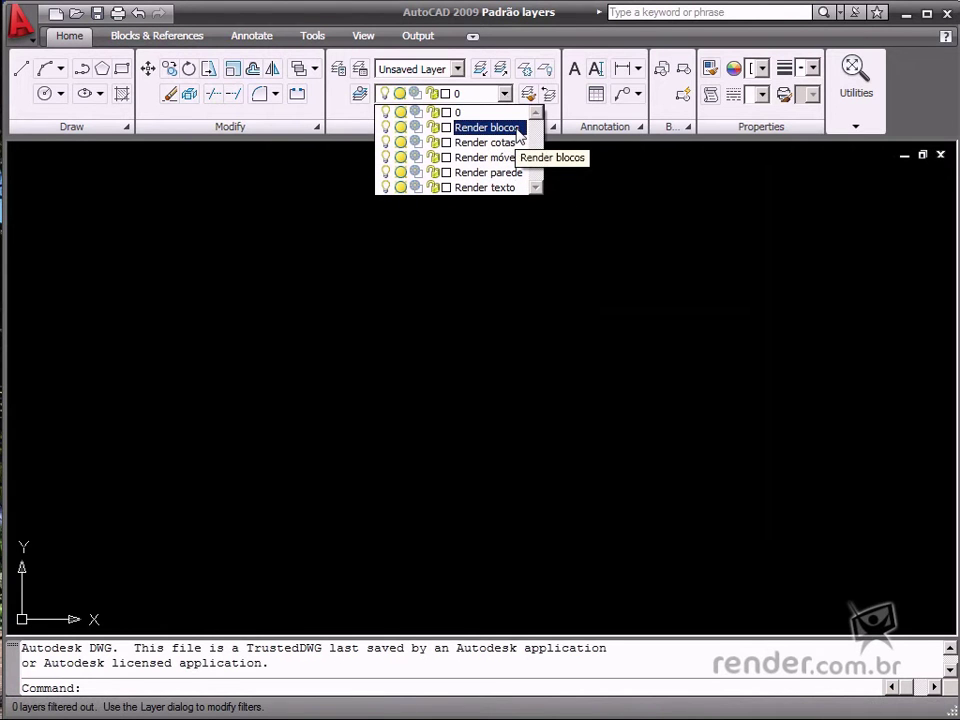
pyautogui.click(625, 230)
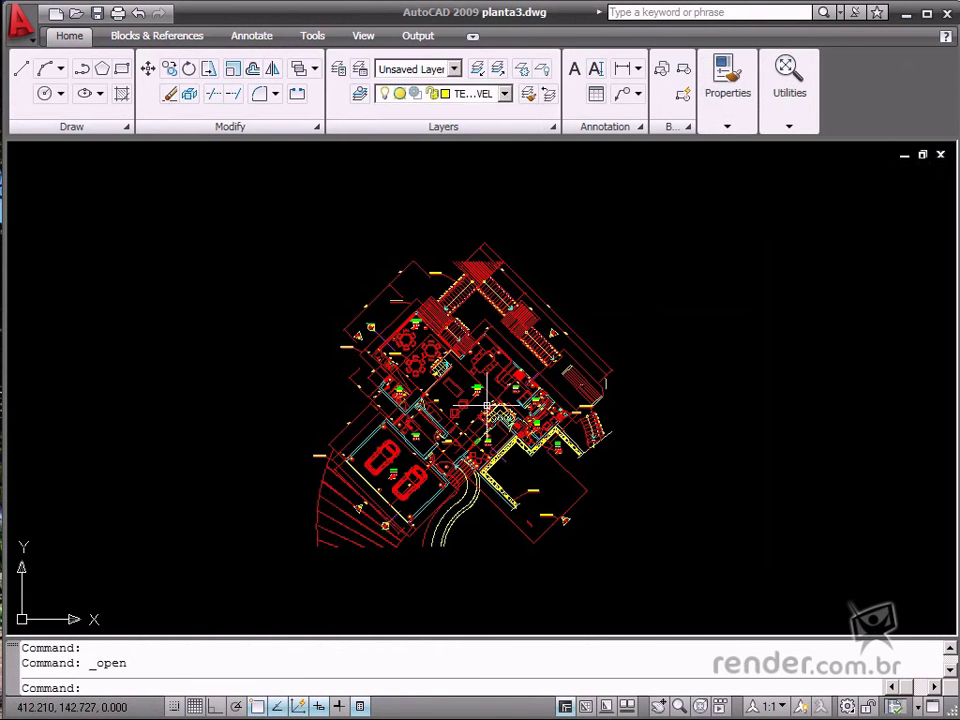
# Step: Launch the Layer Translator from Tools > Standards for planta3's layers
pyautogui.scroll(2, 487, 405)
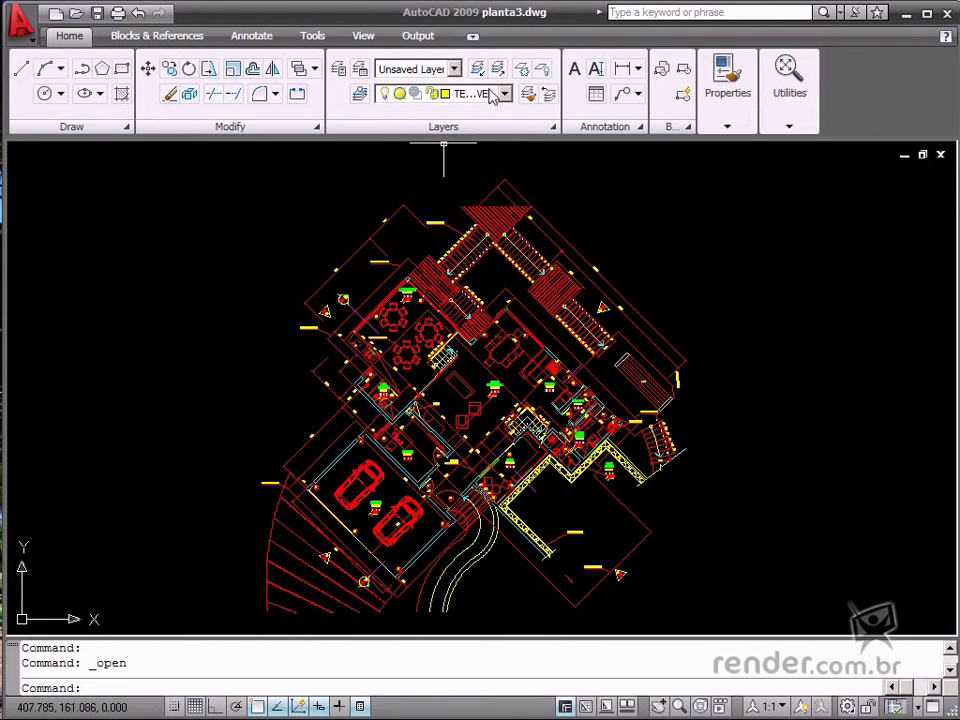
pyautogui.click(313, 36)
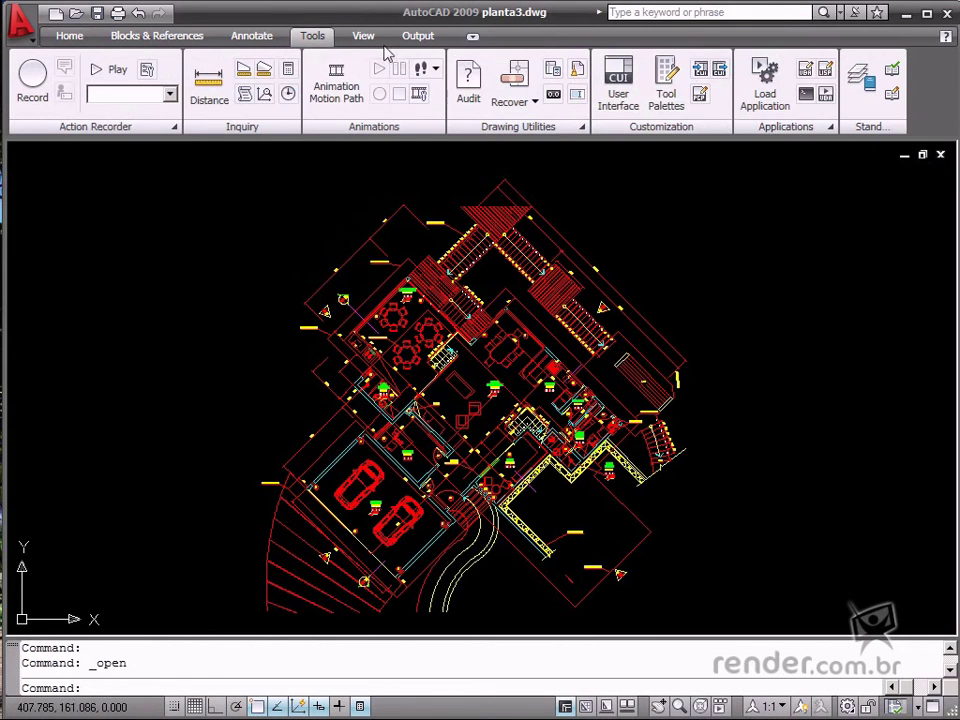
pyautogui.click(858, 80)
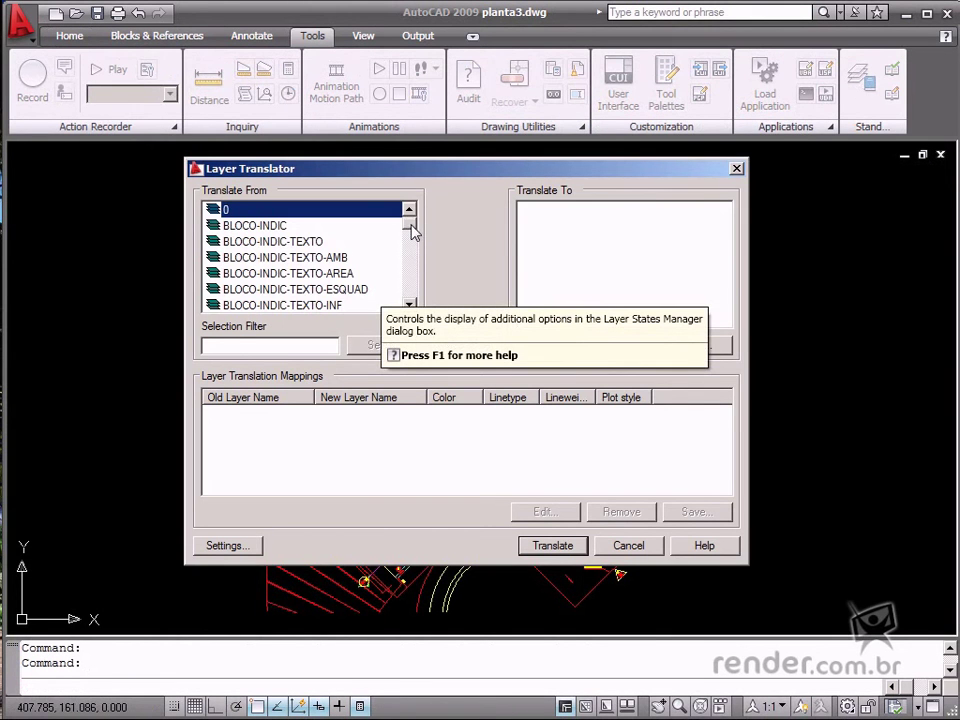
pyautogui.moveTo(413, 232)
pyautogui.mouseDown()
pyautogui.moveTo(411, 296)
pyautogui.moveTo(416, 230)
pyautogui.mouseUp()
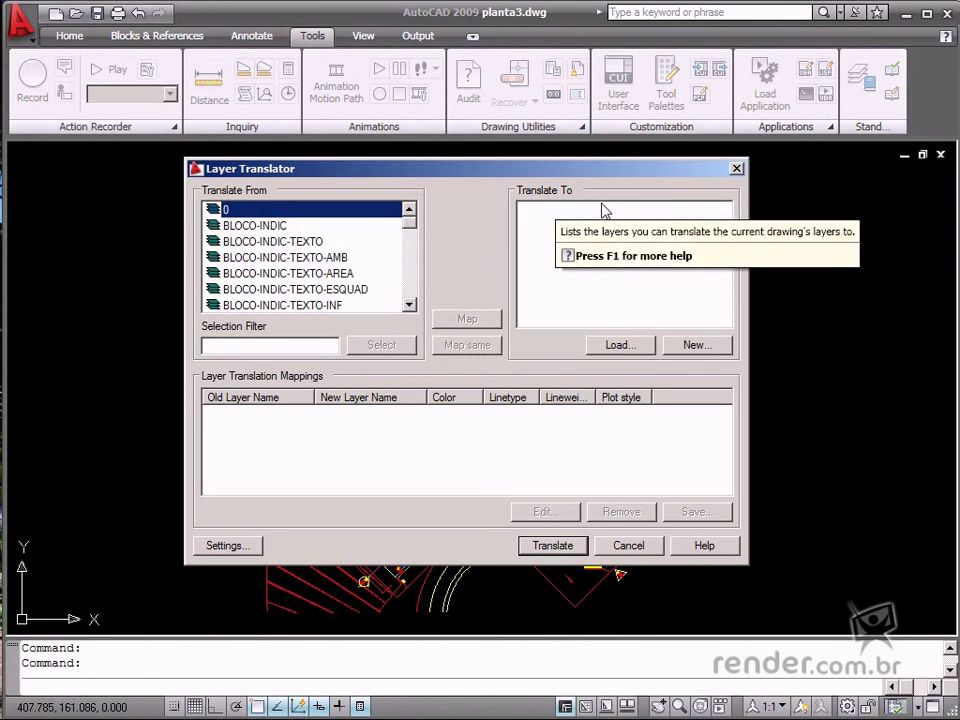
# Step: Load the Padrão layers drawing's Render layers as translation targets
pyautogui.click(641, 347)
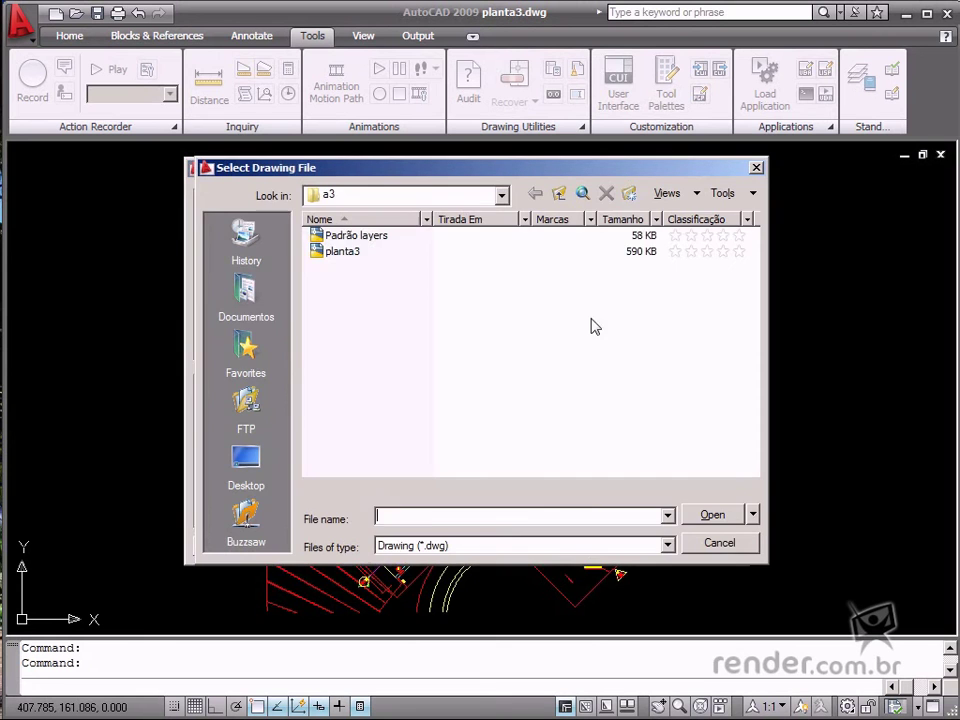
pyautogui.click(369, 238)
pyautogui.click(710, 514)
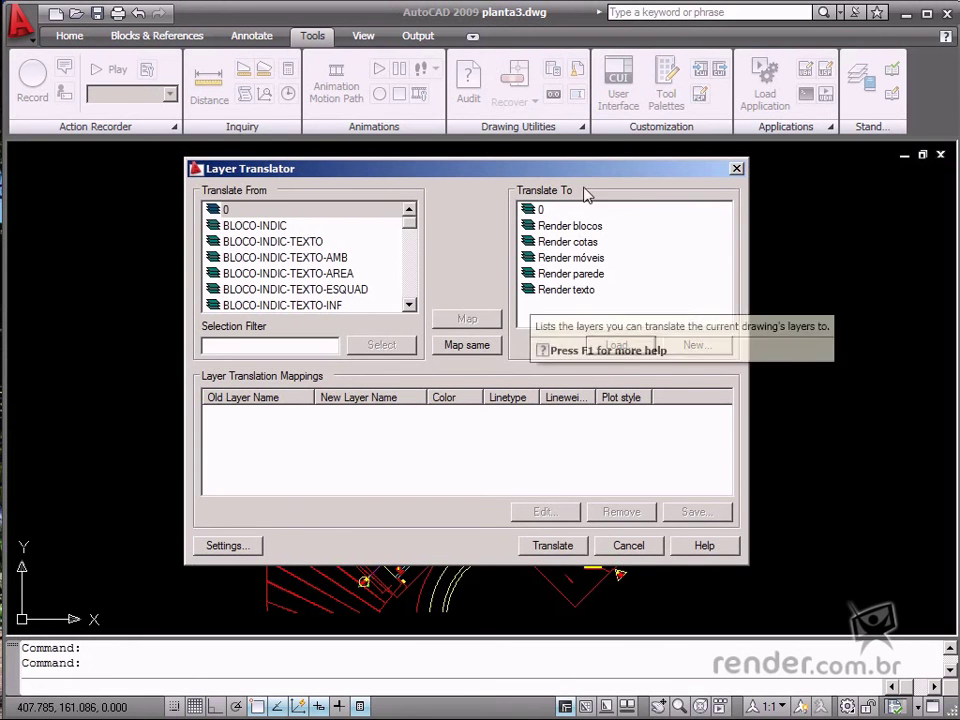
# Step: Select BLOCO-INDIC through BLOCO-INDIC-TEXTO-SUP and choose Render blocos as their target
pyautogui.click(268, 225)
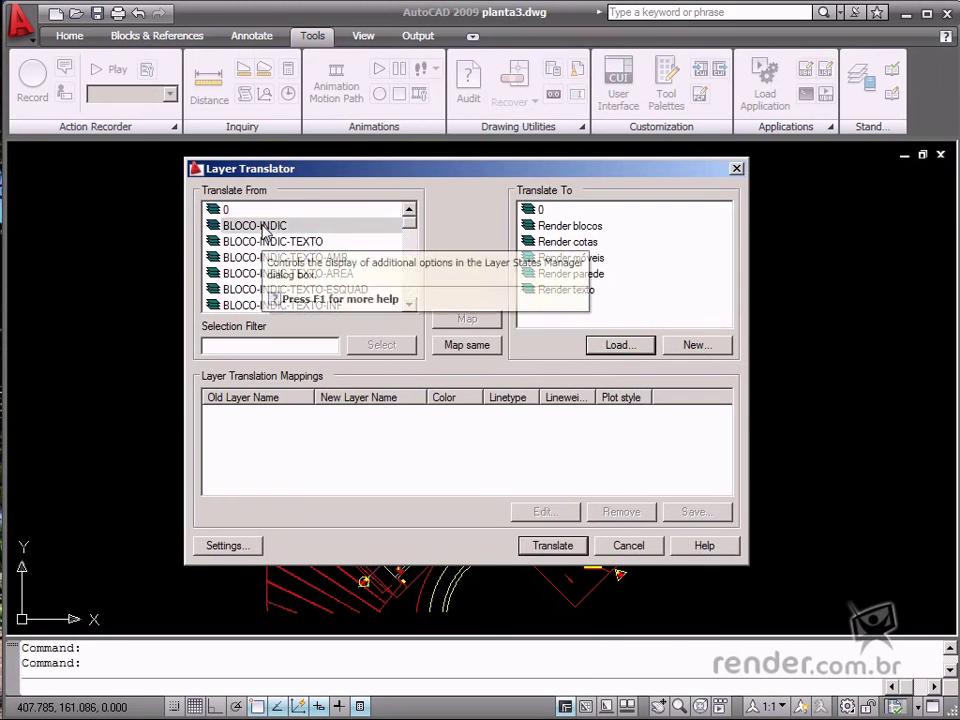
pyautogui.scroll(-2, 270, 280)
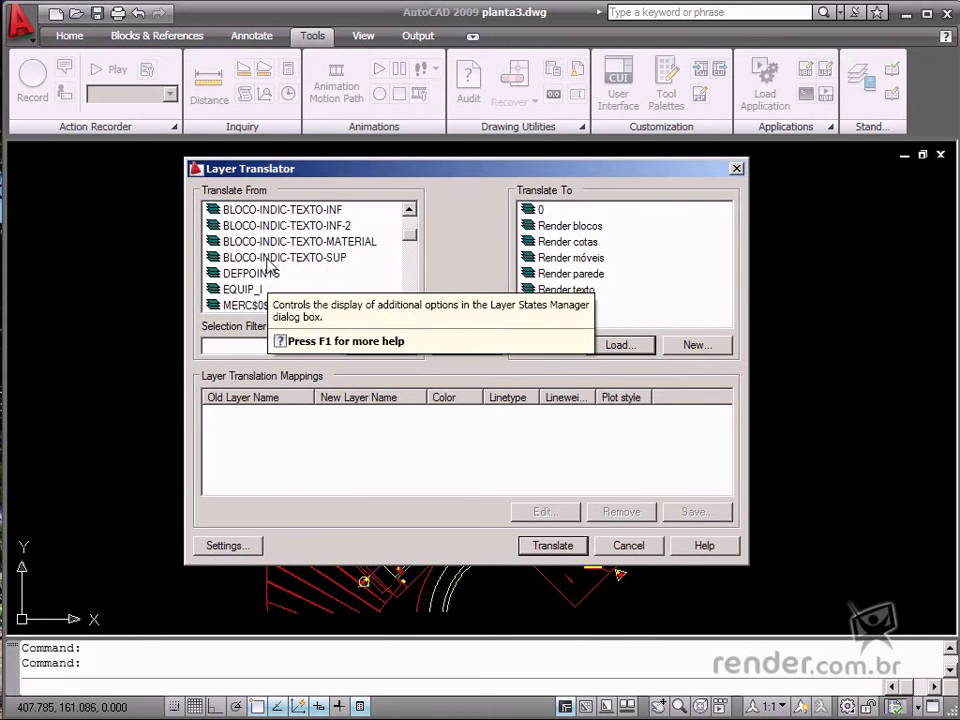
pyautogui.keyDown('shift'); pyautogui.click(268, 257); pyautogui.keyUp('shift')
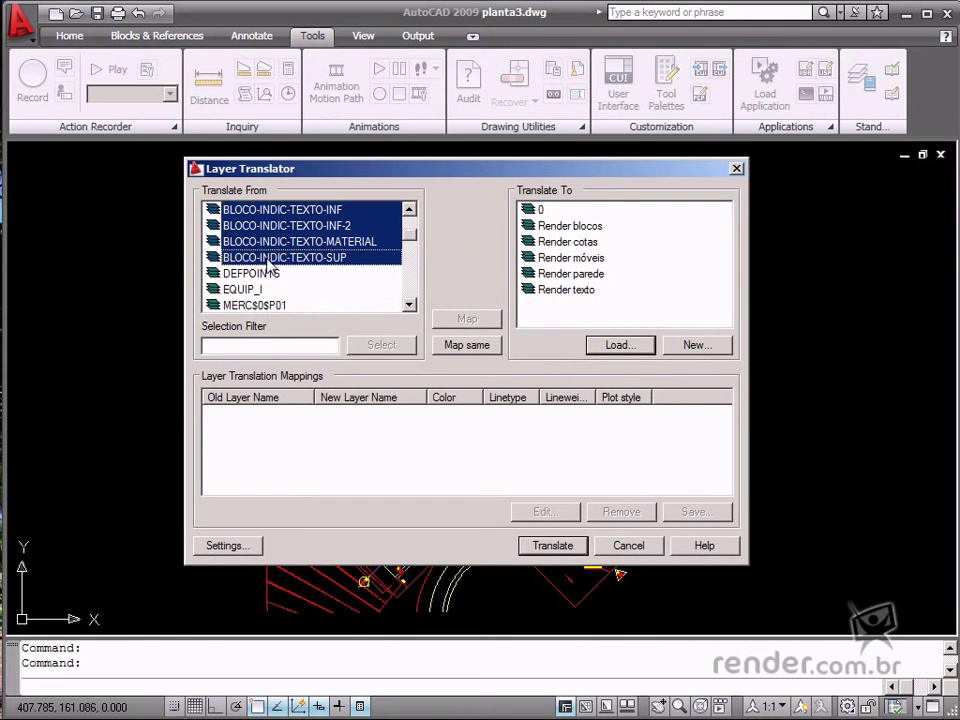
pyautogui.click(577, 228)
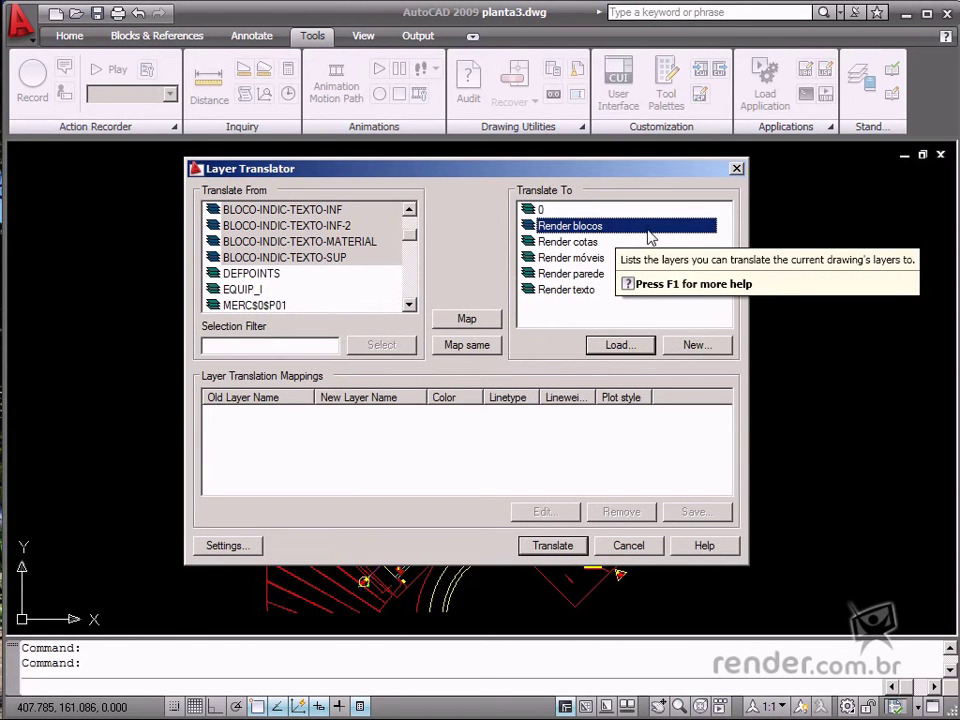
# Step: Map the BLOCO layers to Render blocos and P1-CARRO through P1-SITU-PISCINA to Render móveis
pyautogui.click(491, 318)
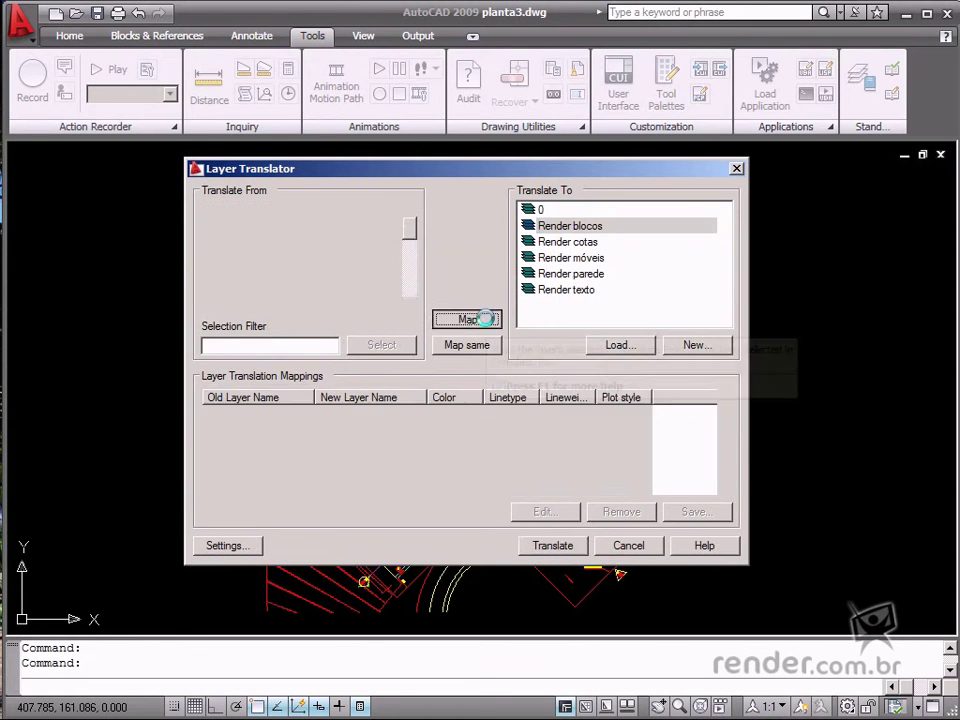
pyautogui.scroll(2, 726, 430)
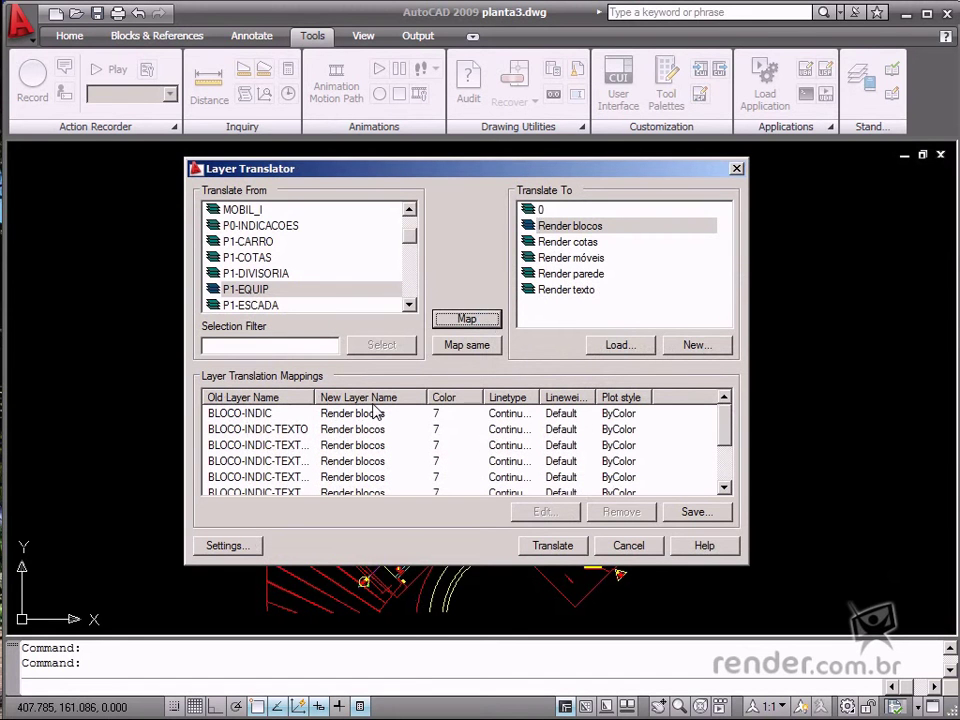
pyautogui.click(285, 243)
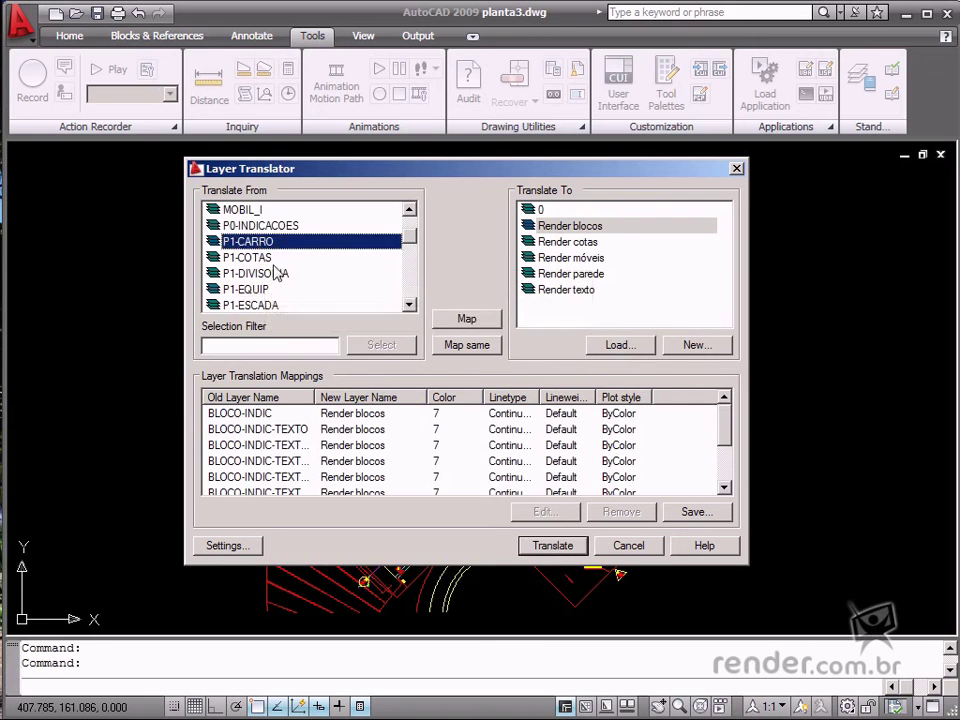
pyautogui.scroll(-4, 276, 272)
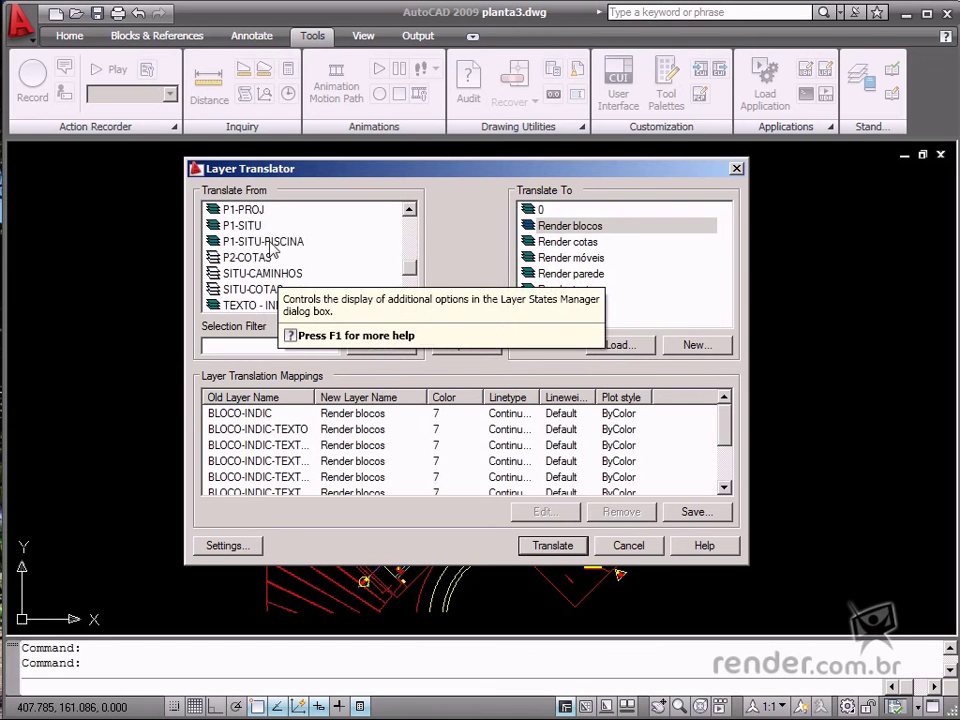
pyautogui.keyDown('shift'); pyautogui.click(272, 241); pyautogui.keyUp('shift')
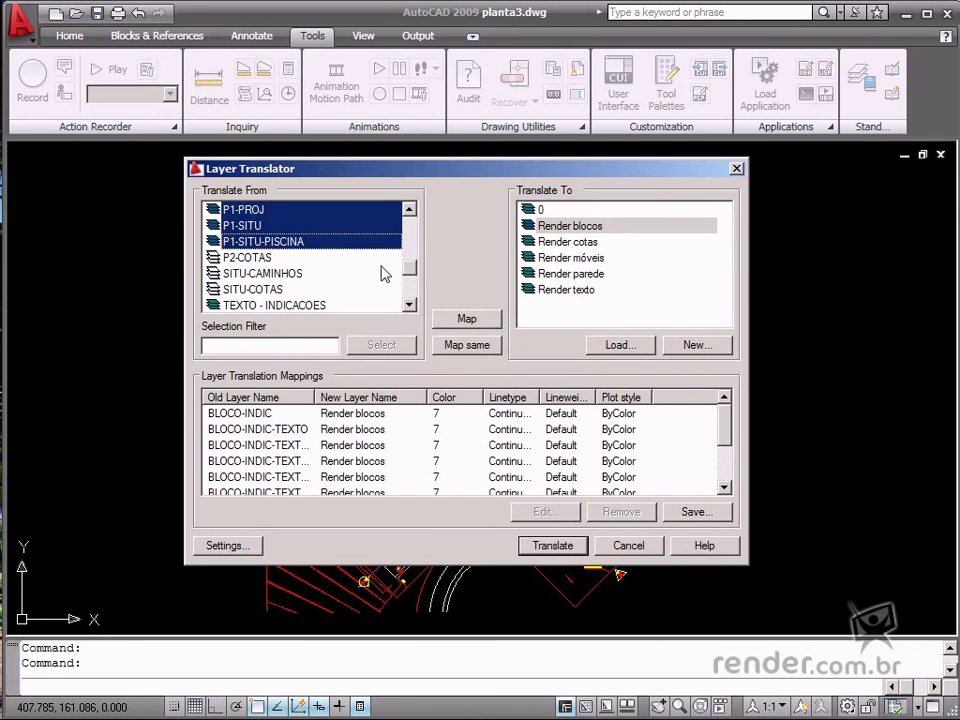
pyautogui.click(575, 258)
pyautogui.click(470, 318)
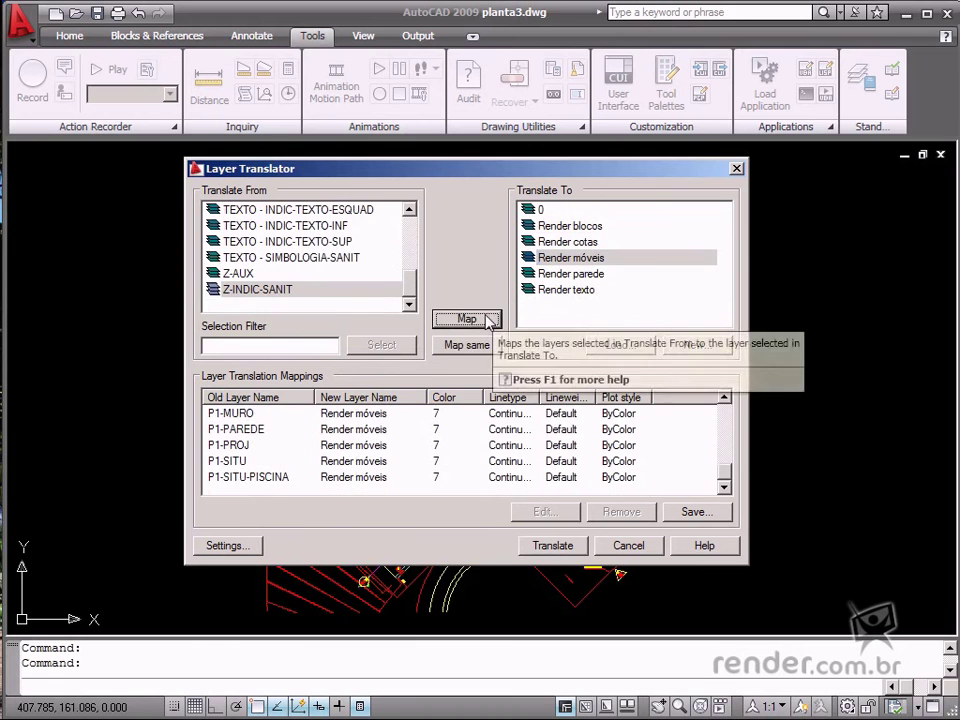
# Step: Map the TEXTO layers to Render texto
pyautogui.click(321, 259)
pyautogui.scroll(3, 322, 263)
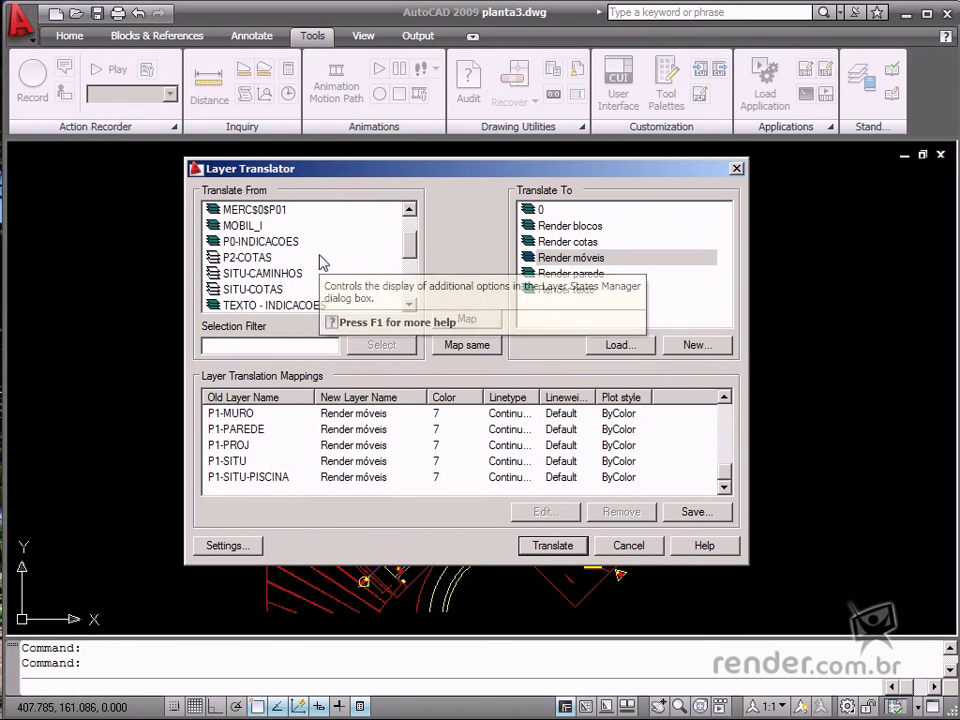
pyautogui.click(272, 306)
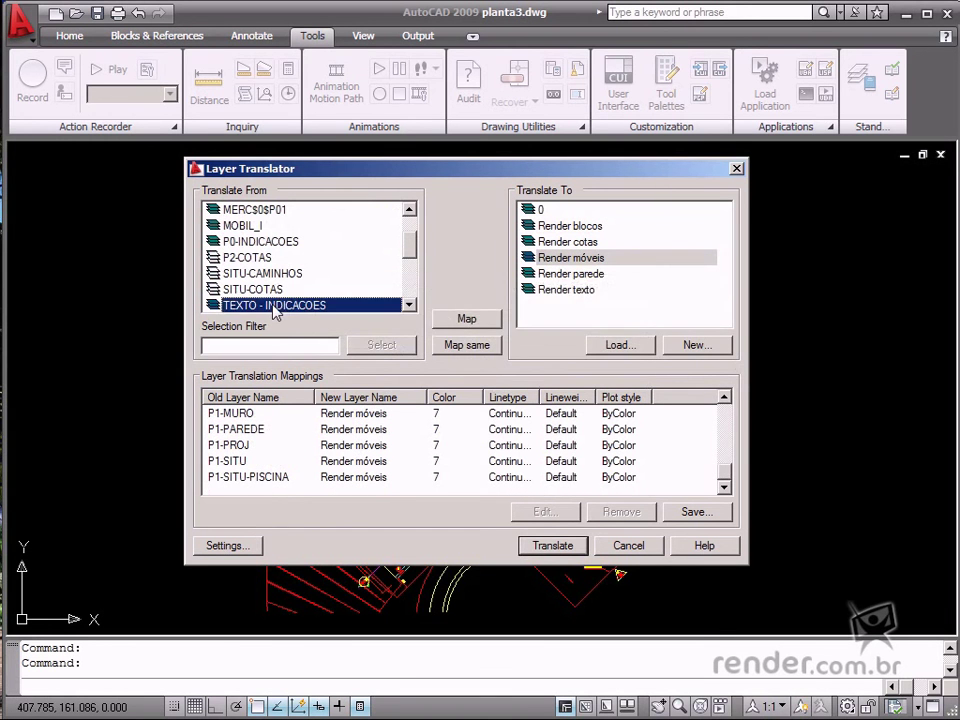
pyautogui.hotkey('shift', 'Down')
pyautogui.hotkey('shift', 'Down')
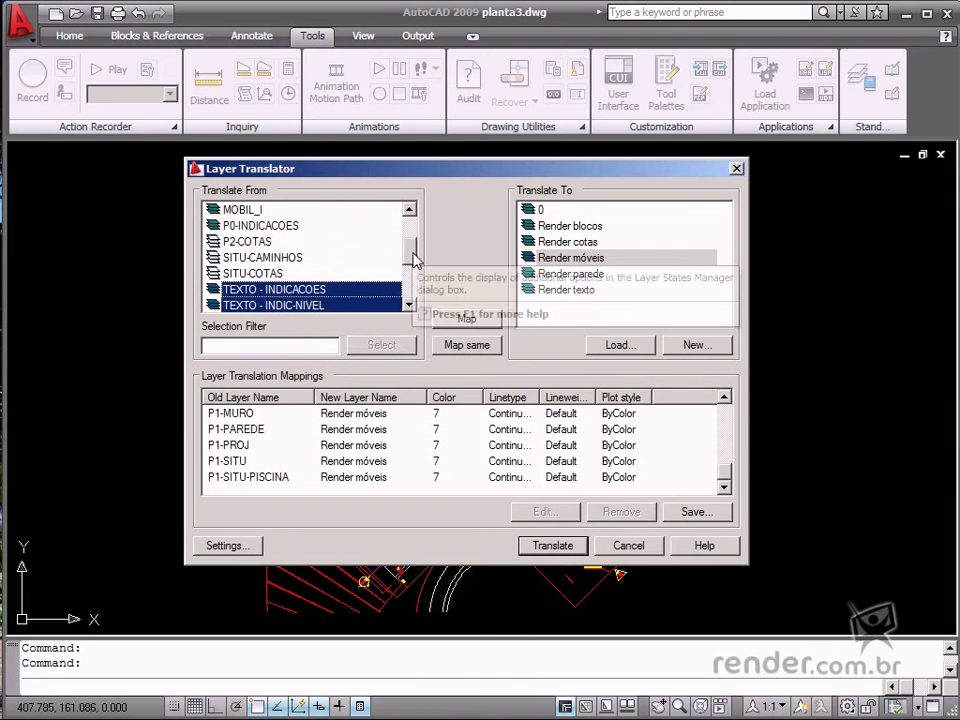
pyautogui.click(570, 291)
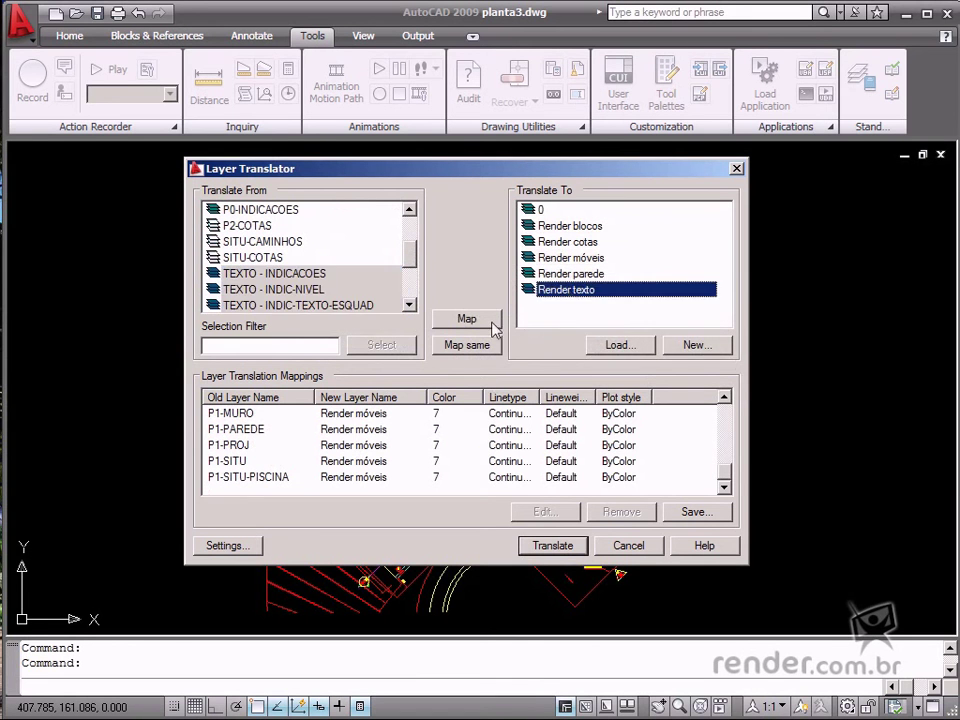
pyautogui.click(488, 321)
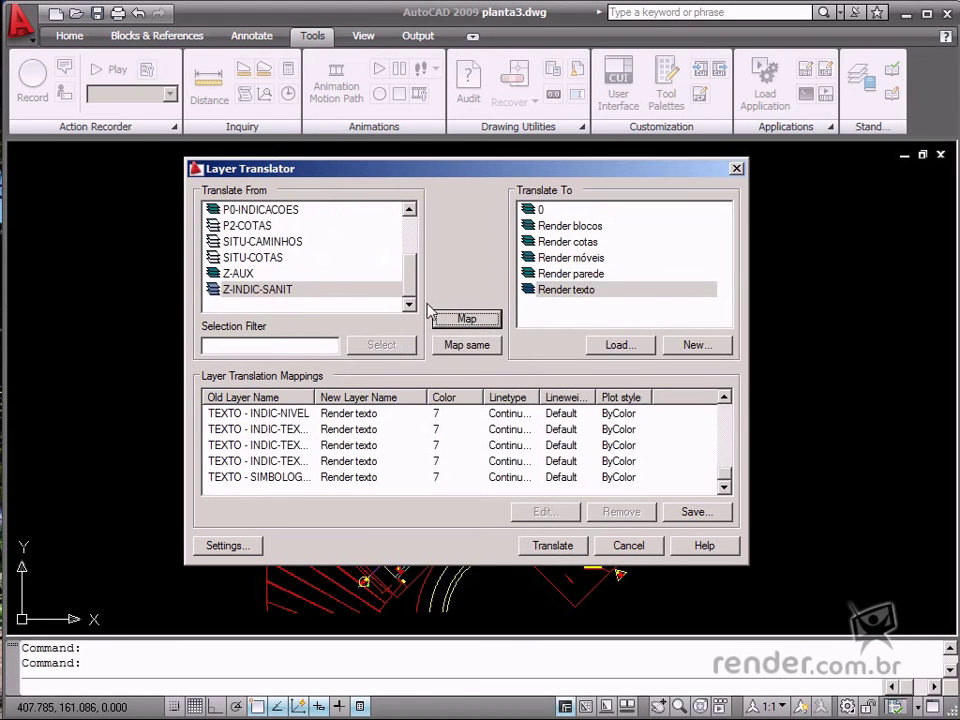
pyautogui.moveTo(411, 293); pyautogui.dragTo(421, 253)
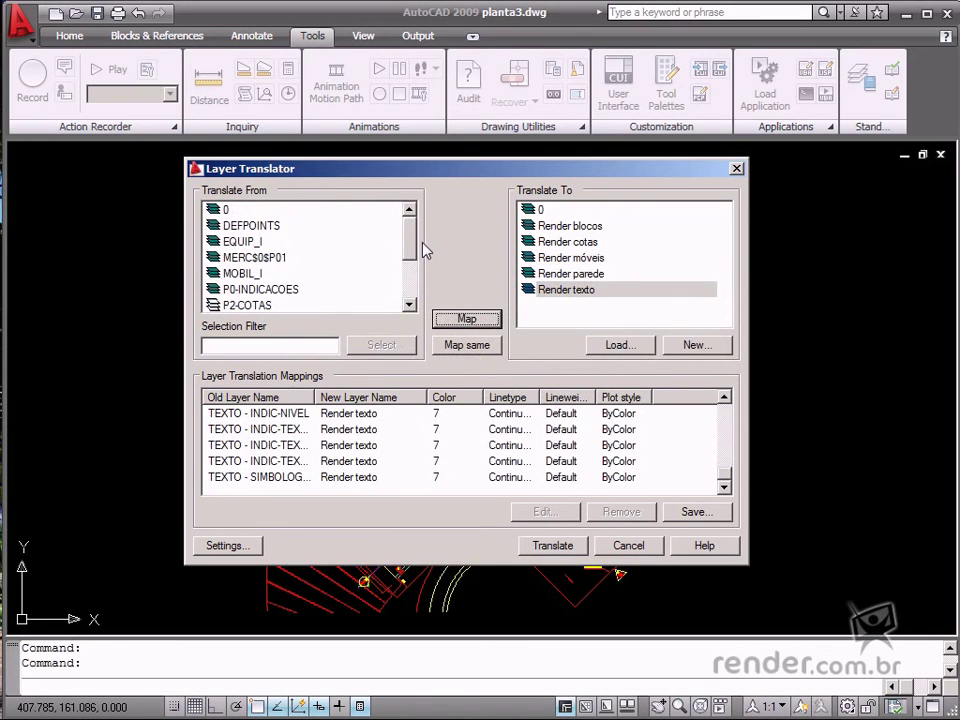
# Step: Map P2-COTAS, SITU-CAMINHOS and SITU-COTAS to Render cotas
pyautogui.click(250, 304)
pyautogui.scroll(-1, 250, 303)
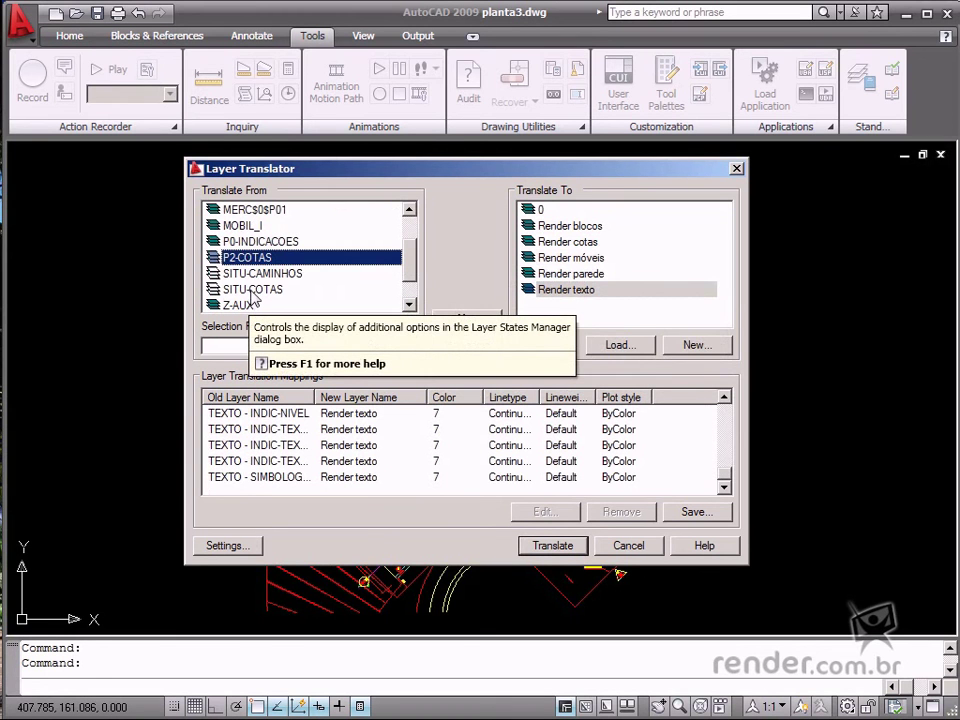
pyautogui.keyDown('shift'); pyautogui.click(253, 290); pyautogui.keyUp('shift')
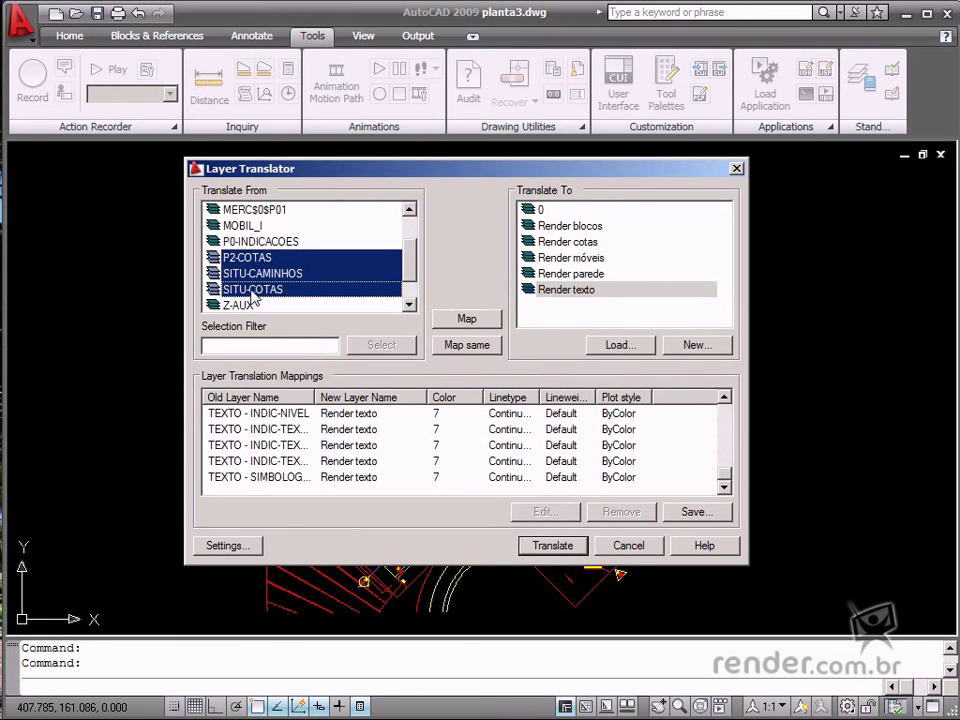
pyautogui.click(568, 243)
pyautogui.click(466, 318)
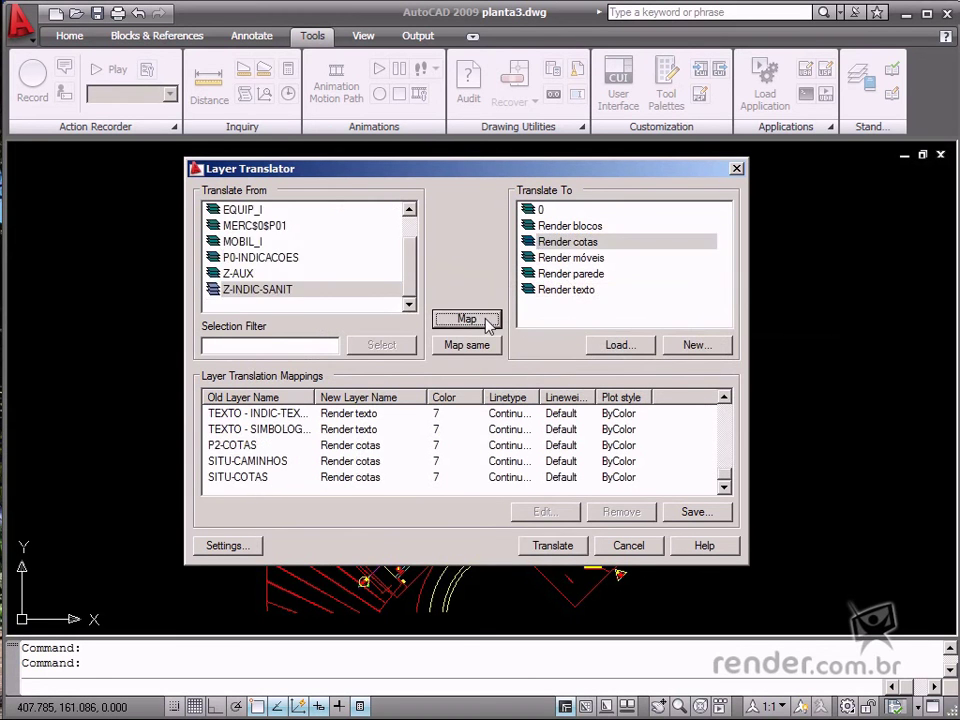
# Step: Map all remaining layers from EQUIP_I through Z-INDIC-SANIT to Render parede
pyautogui.click(264, 290)
pyautogui.scroll(1, 263, 290)
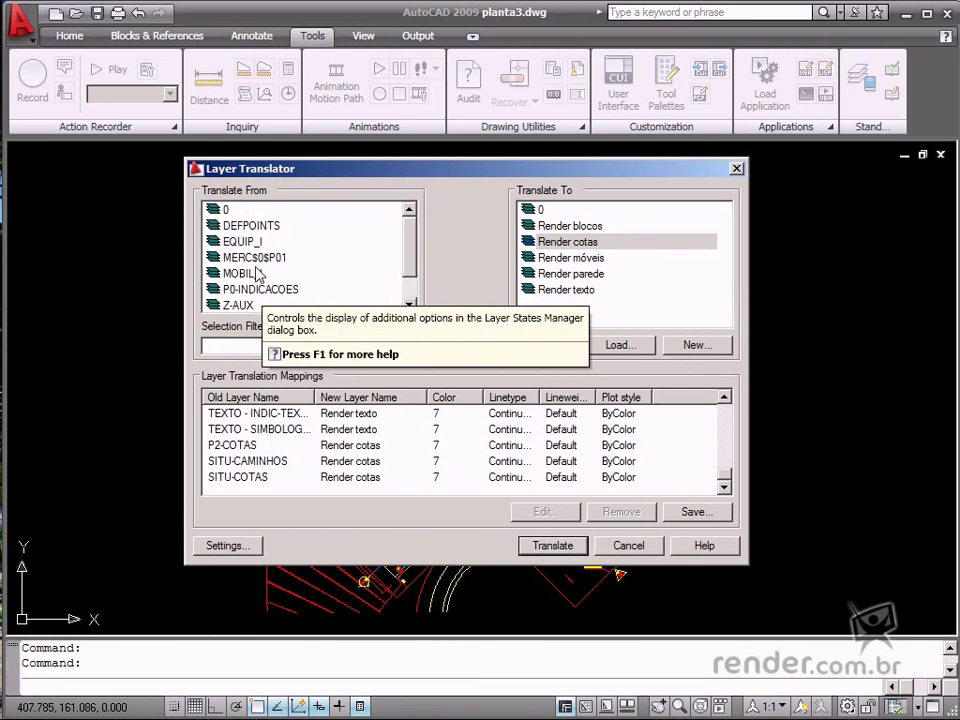
pyautogui.keyDown('shift'); pyautogui.click(245, 244); pyautogui.keyUp('shift')
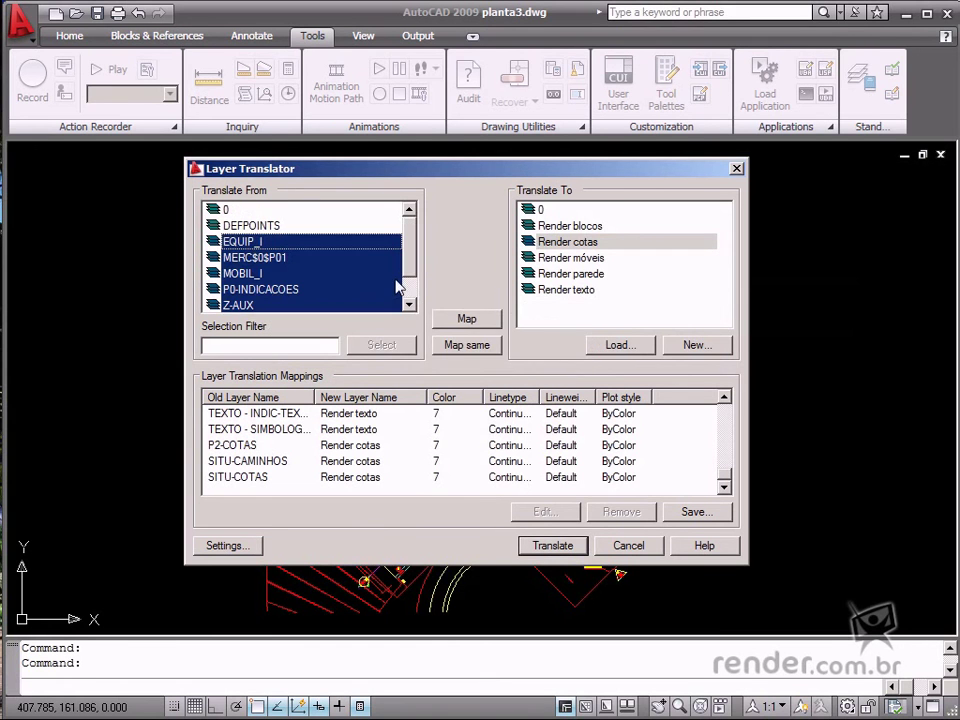
pyautogui.click(540, 273)
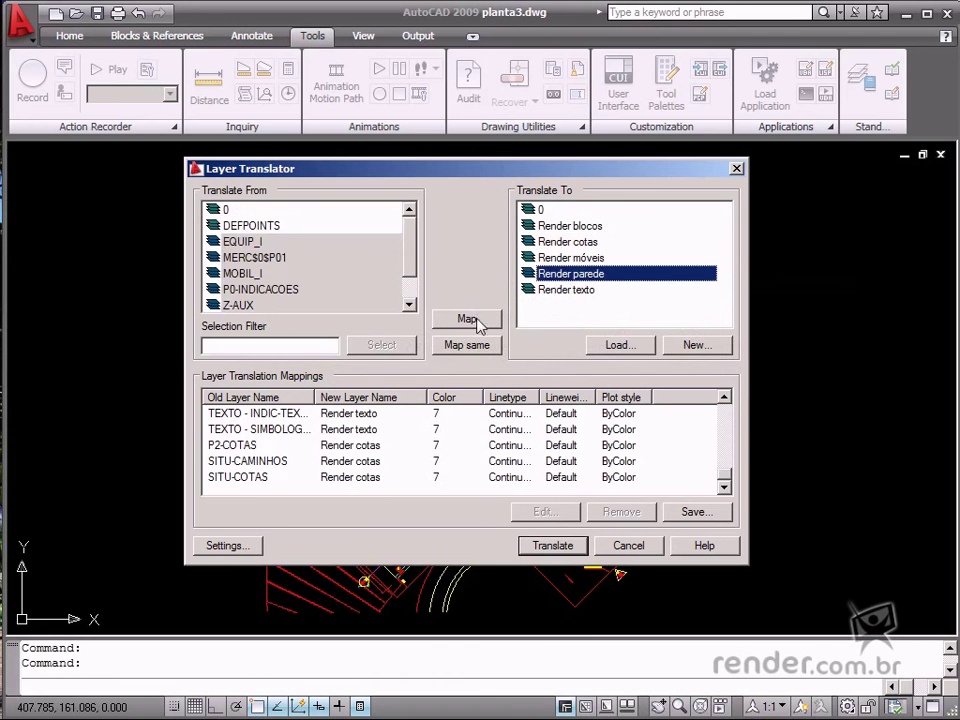
pyautogui.click(477, 320)
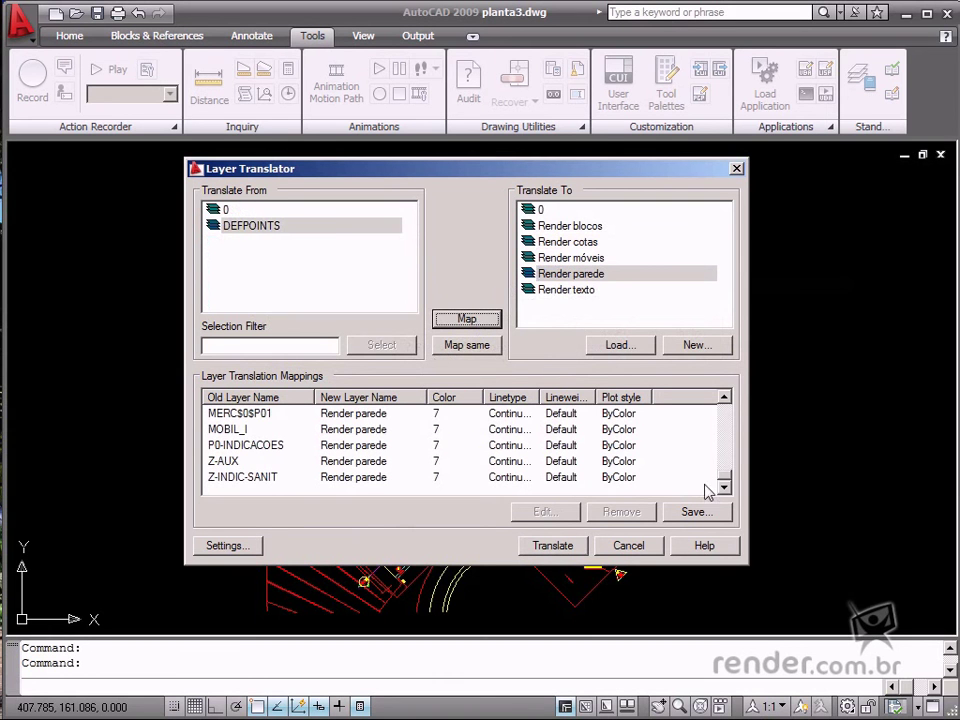
pyautogui.moveTo(723, 478); pyautogui.dragTo(733, 405)
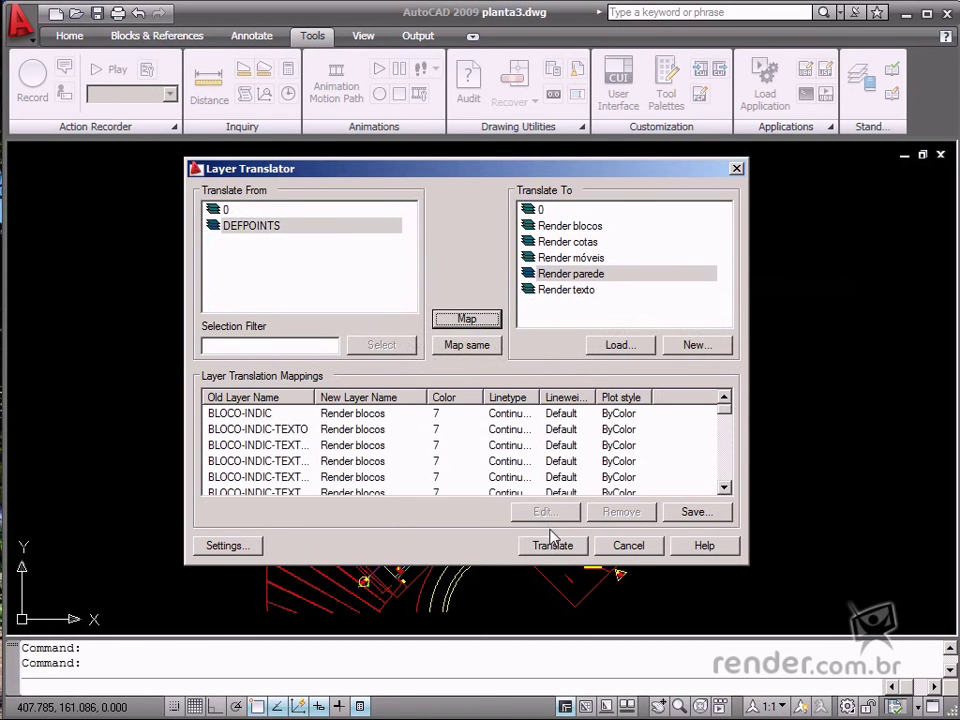
# Step: Save the layer mappings as the standards file 'padrão render.dws'
pyautogui.click(693, 512)
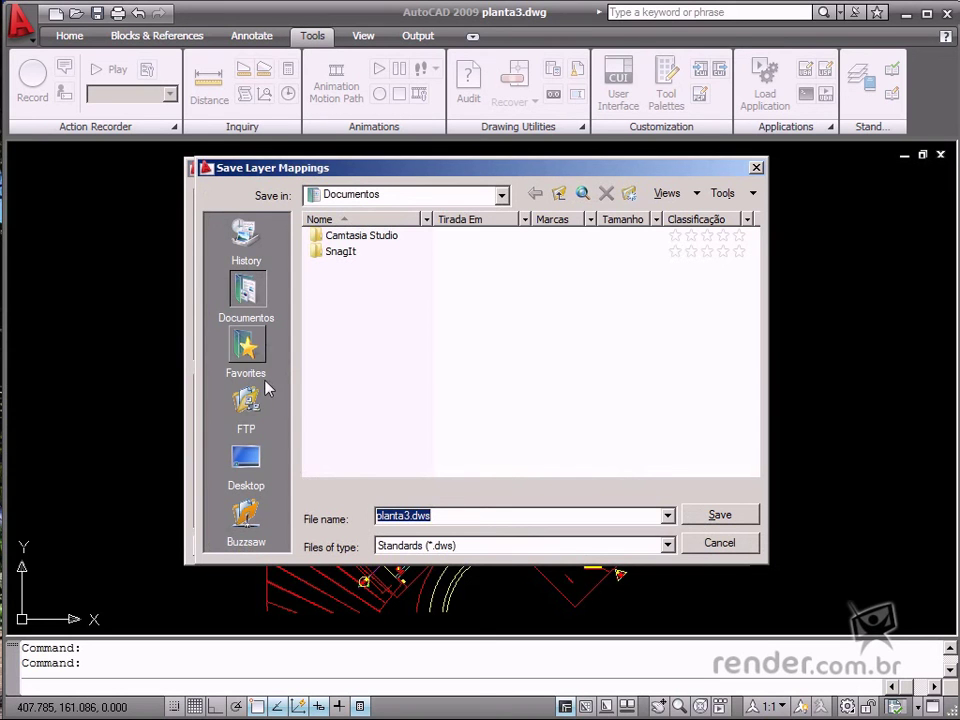
pyautogui.moveTo(406, 515); pyautogui.dragTo(386, 515)
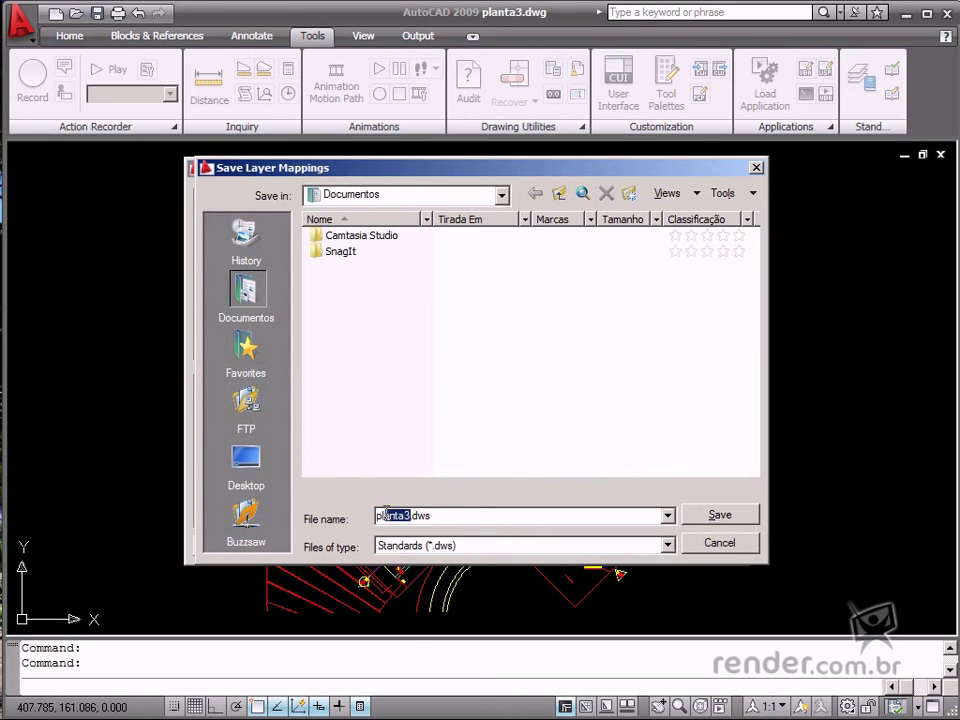
pyautogui.write('padrão render')
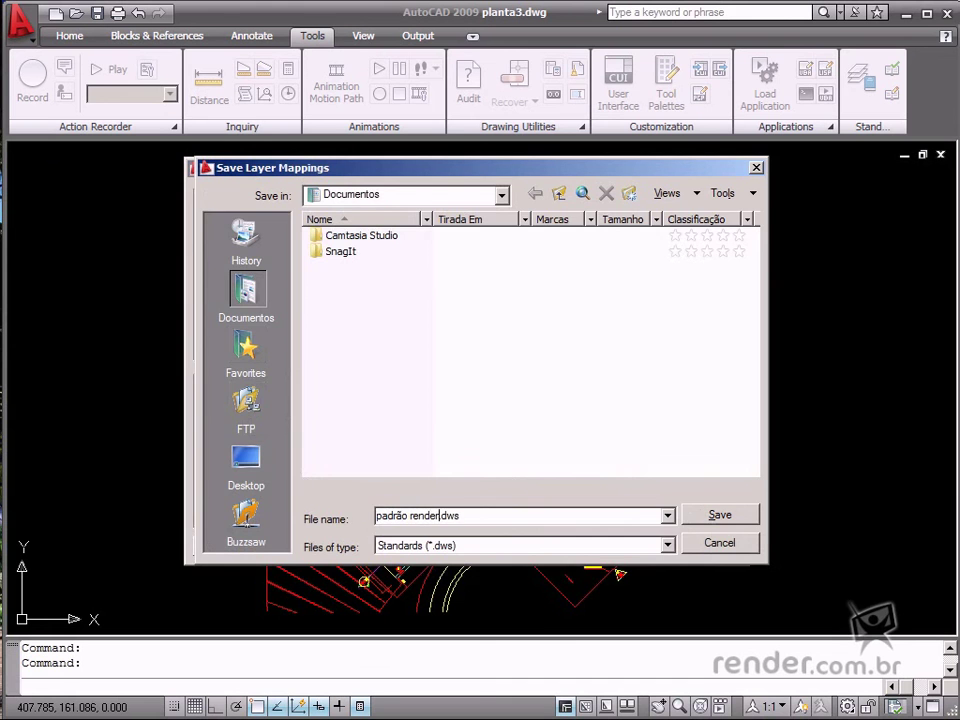
pyautogui.press('Return')
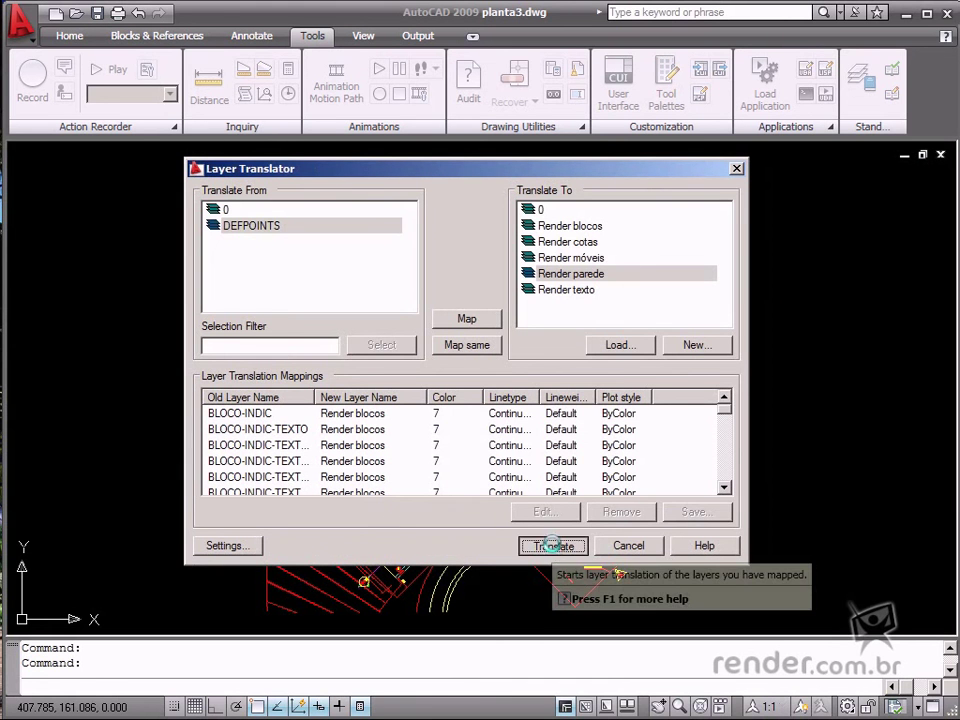
# Step: Translate planta3's layers and confirm only 0, Defpoints and five Render layers remain
pyautogui.click(550, 545)
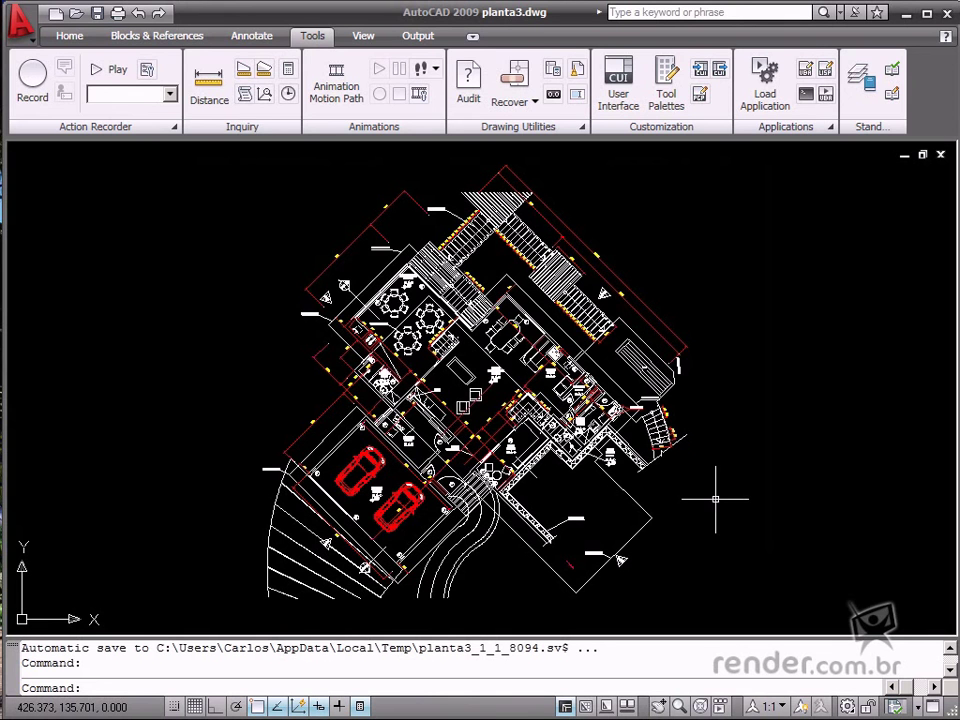
pyautogui.click(70, 36)
pyautogui.click(505, 93)
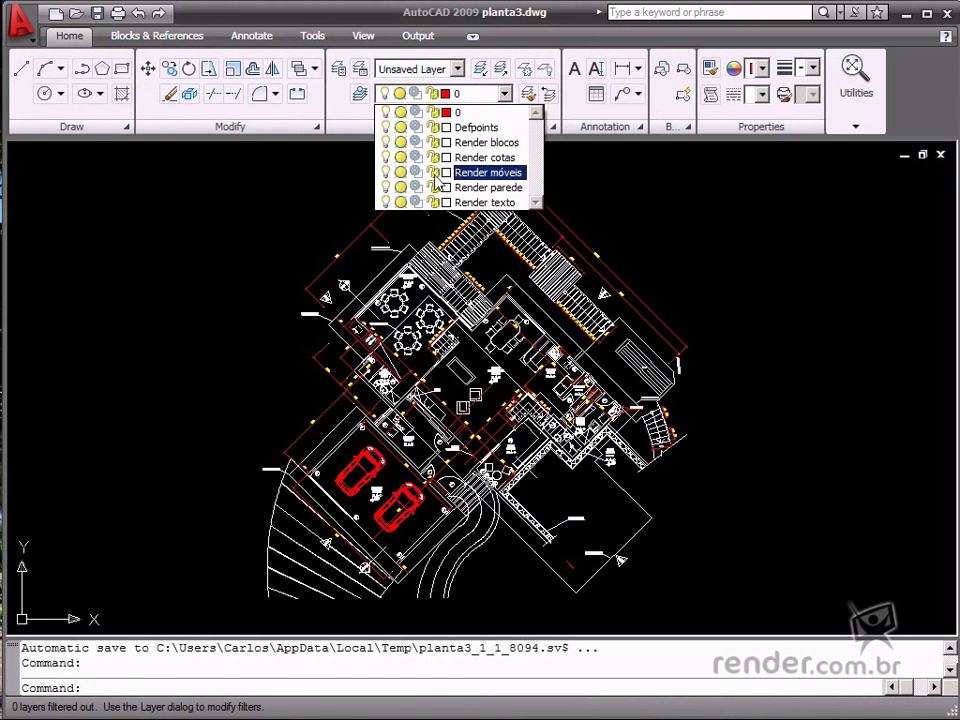
pyautogui.click(640, 212)
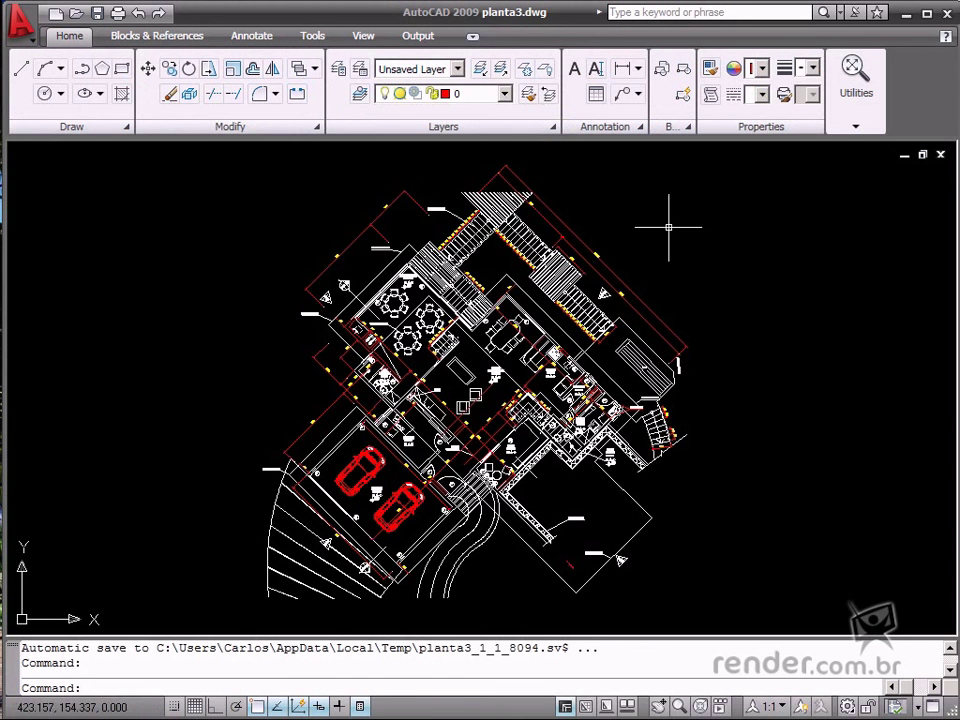
pyautogui.scroll(3, 340, 225)
pyautogui.scroll(4, 462, 305)
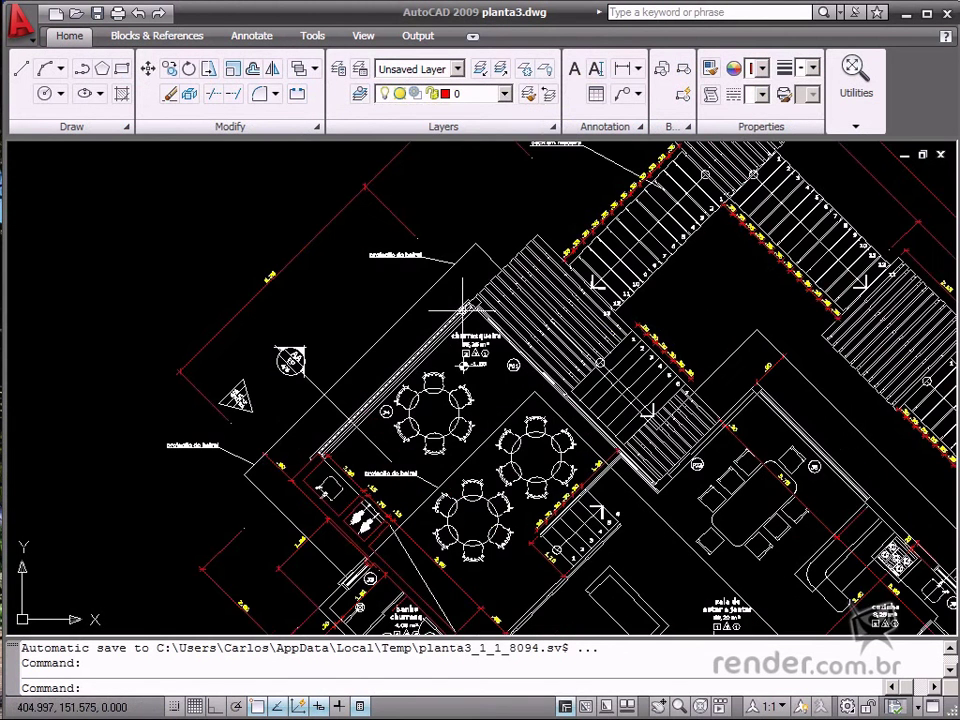
pyautogui.click(458, 302)
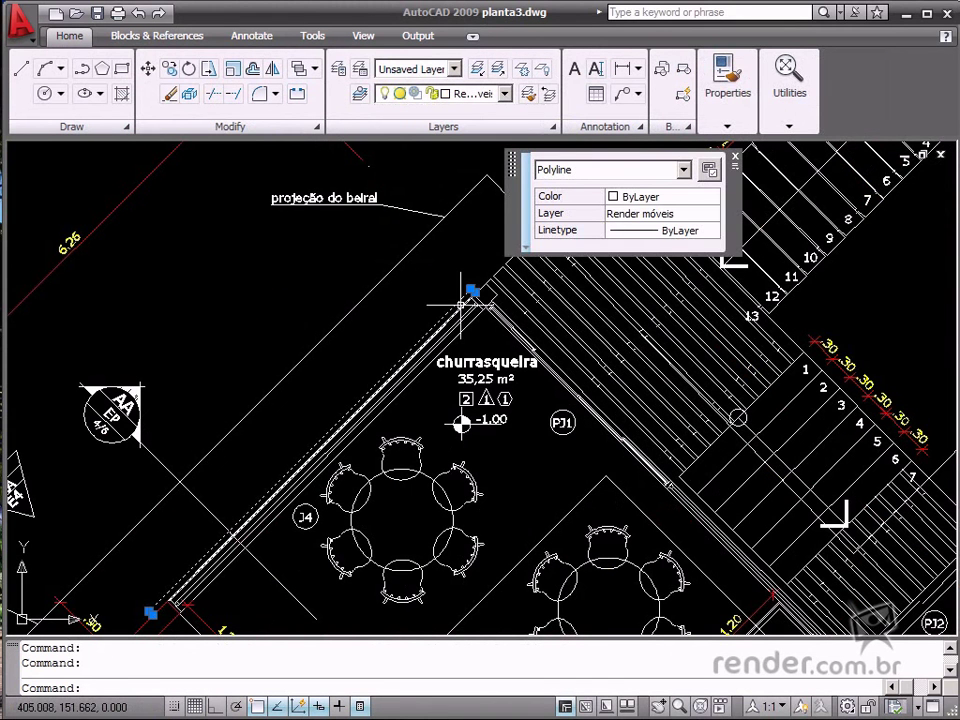
pyautogui.moveTo(660, 228)
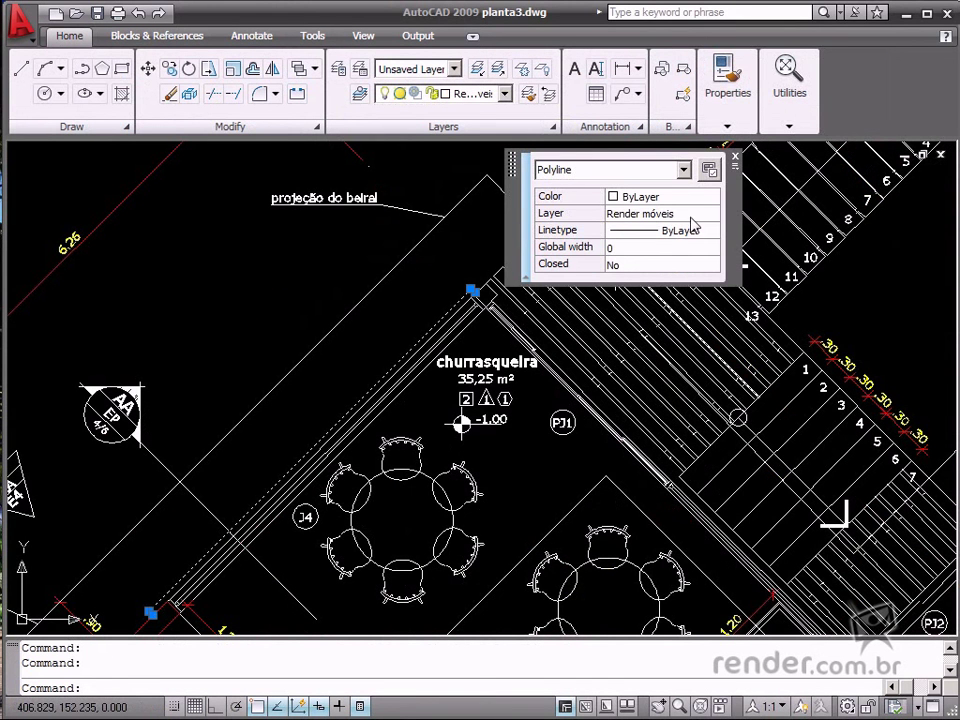
pyautogui.click(691, 219)
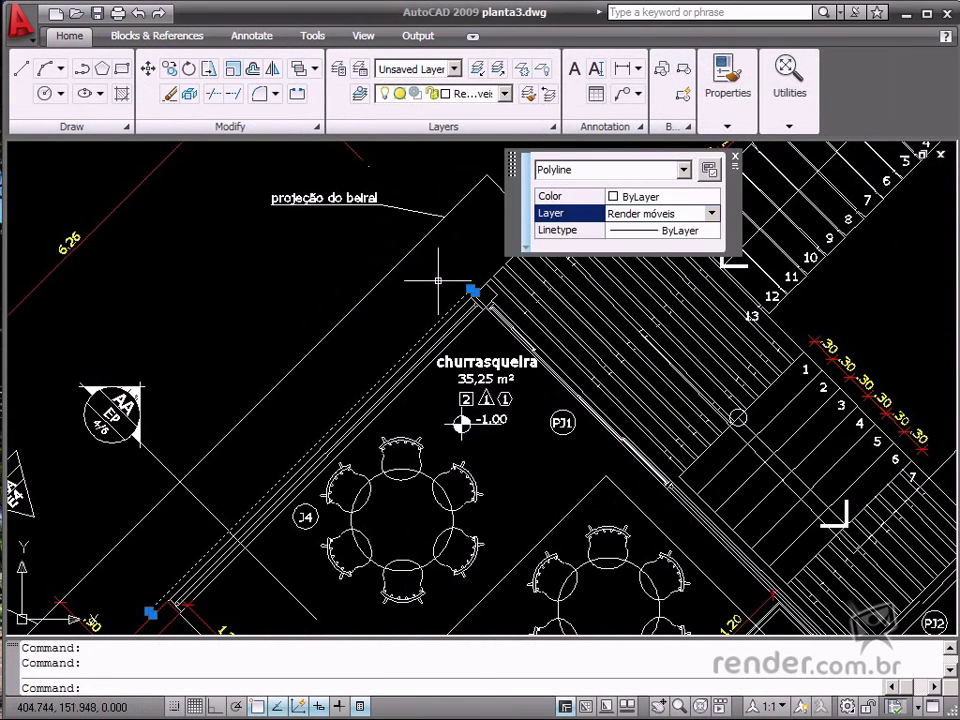
pyautogui.press('Escape')
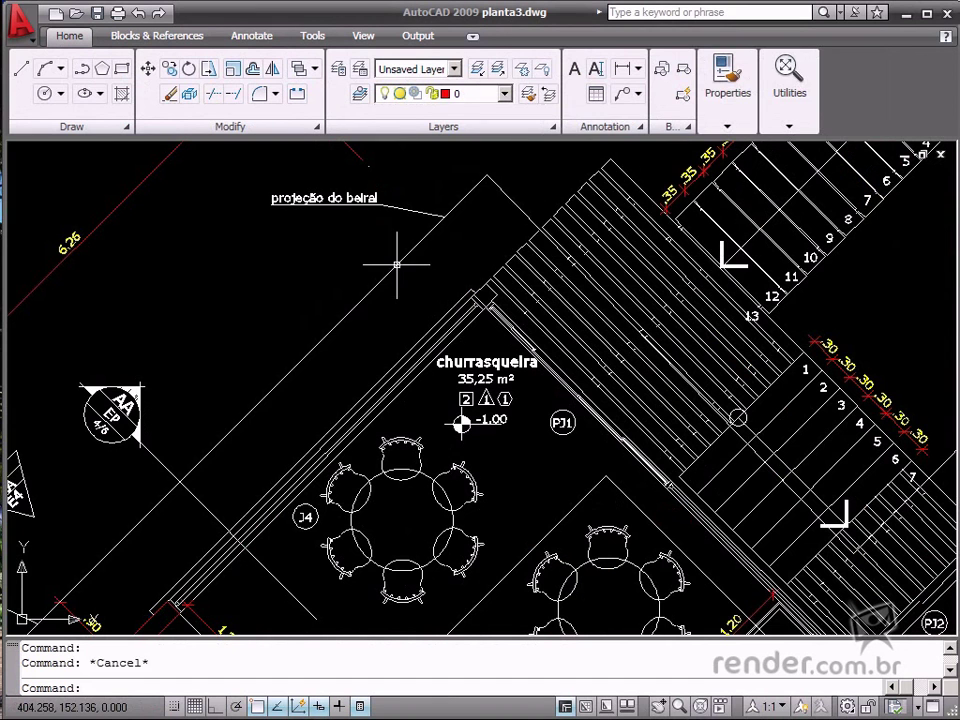
pyautogui.click(401, 265)
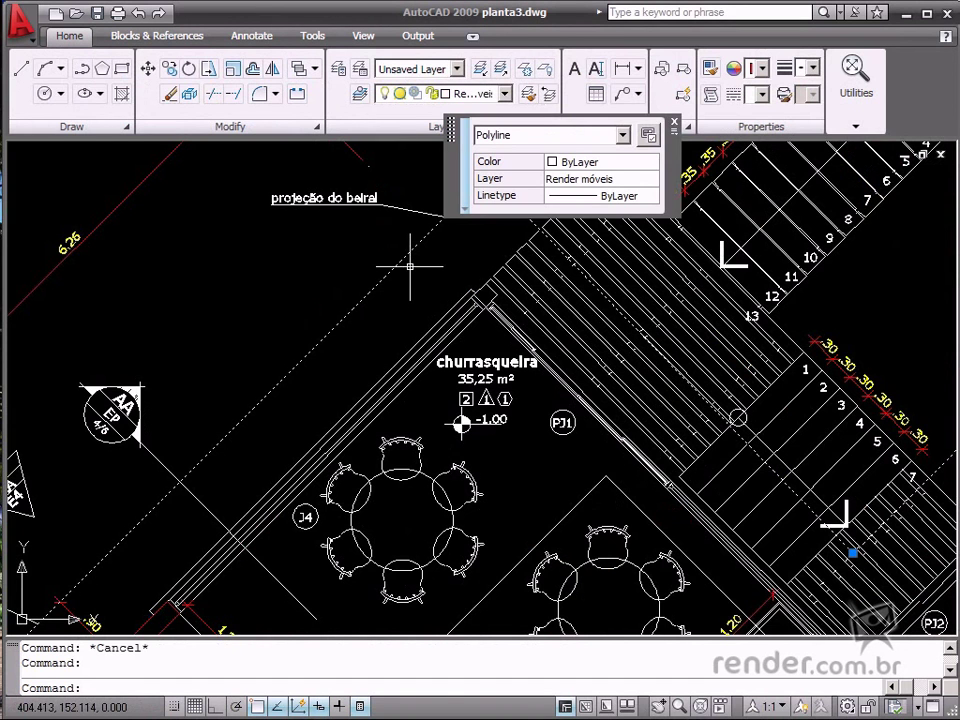
pyautogui.press('Escape')
pyautogui.scroll(-4, 410, 266)
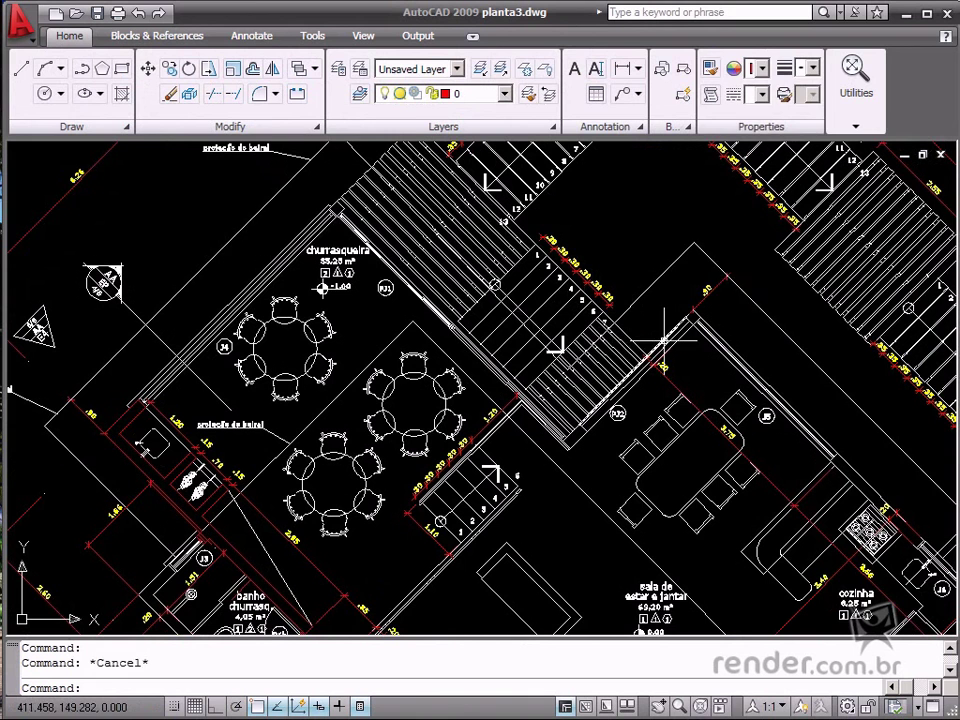
pyautogui.click(664, 340)
pyautogui.moveTo(862, 276)
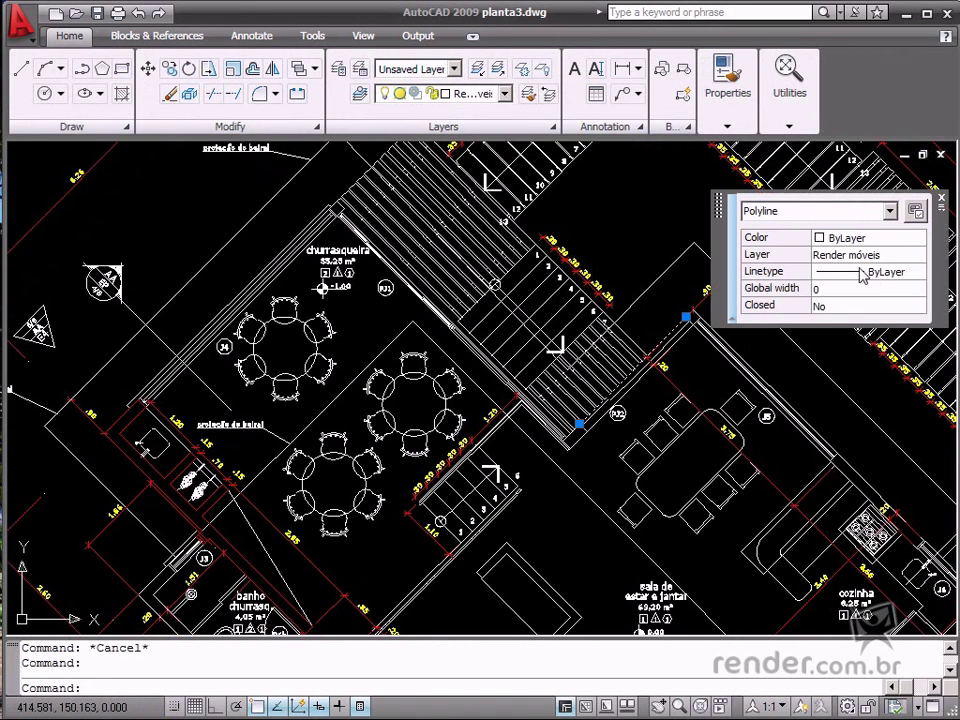
pyautogui.press('Escape')
pyautogui.scroll(-4, 634, 343)
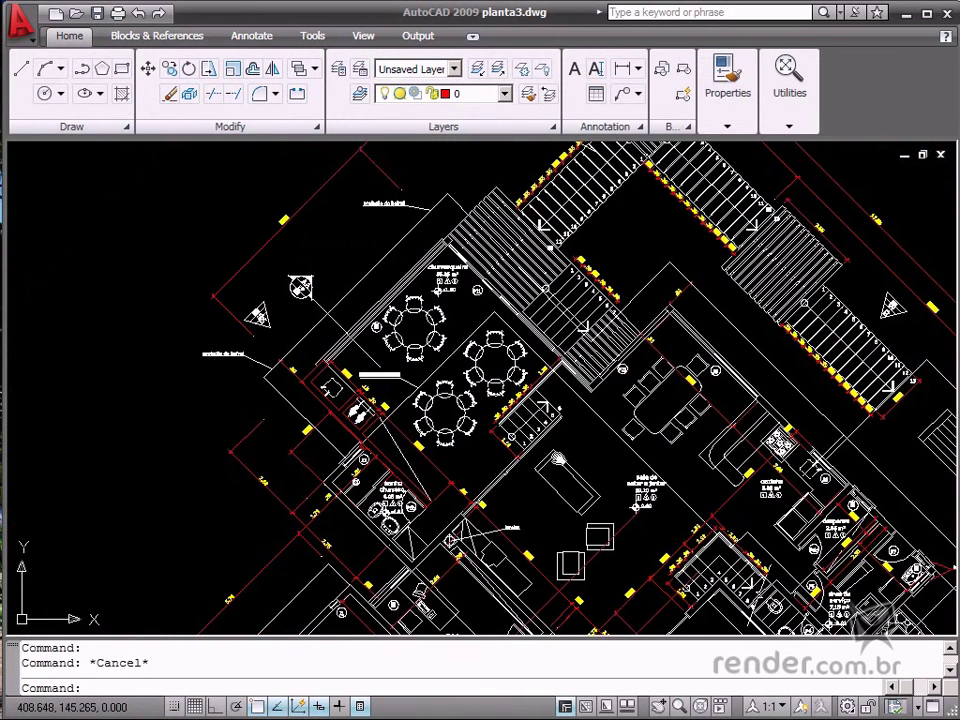
pyautogui.scroll(2, 548, 370)
pyautogui.click(548, 370)
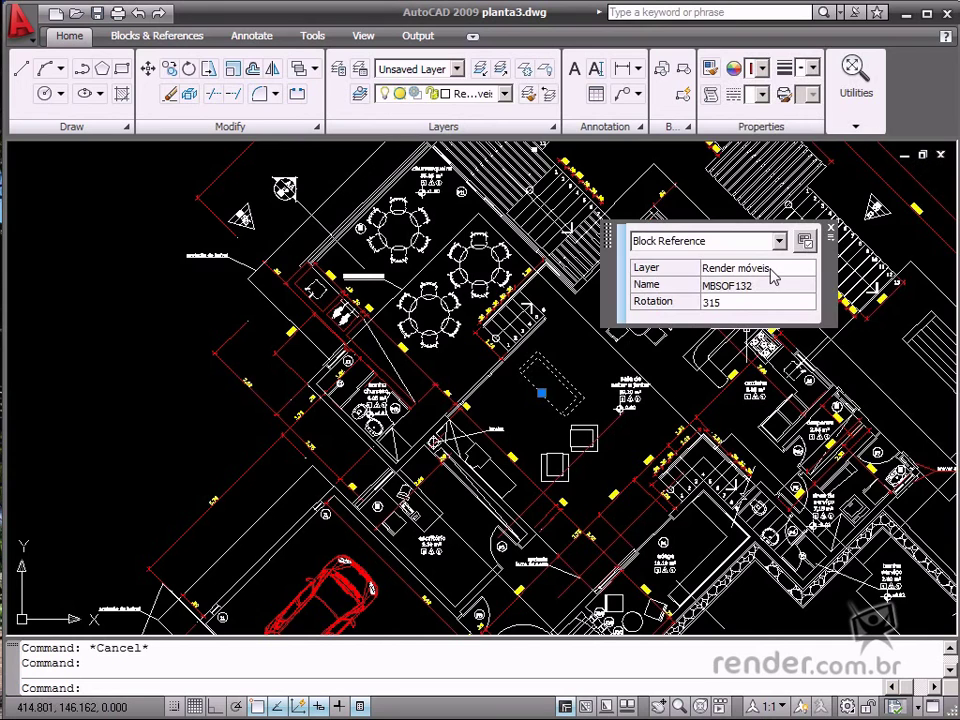
pyautogui.press('Escape')
pyautogui.scroll(-2, 497, 381)
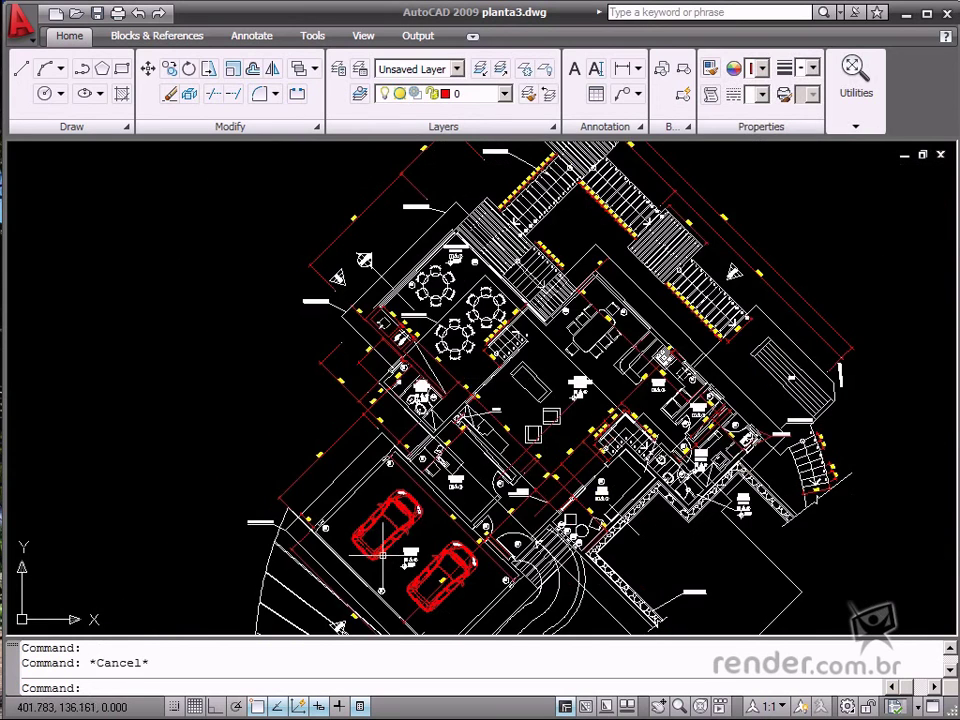